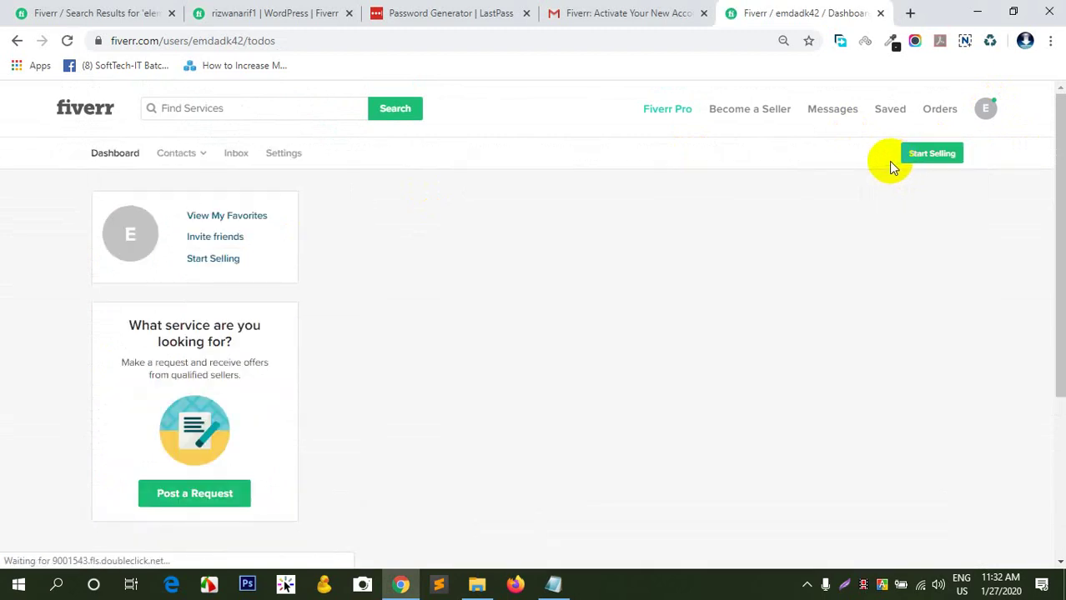
From the Dashboard To-Dos security question reminder, go to Fiverr's Security settings page.
{"action": "scroll", "coordinate": [209, 367], "scroll_direction": "down", "scroll_amount": 1}
{"action": "scroll", "coordinate": [209, 367], "scroll_direction": "up", "scroll_amount": 1}
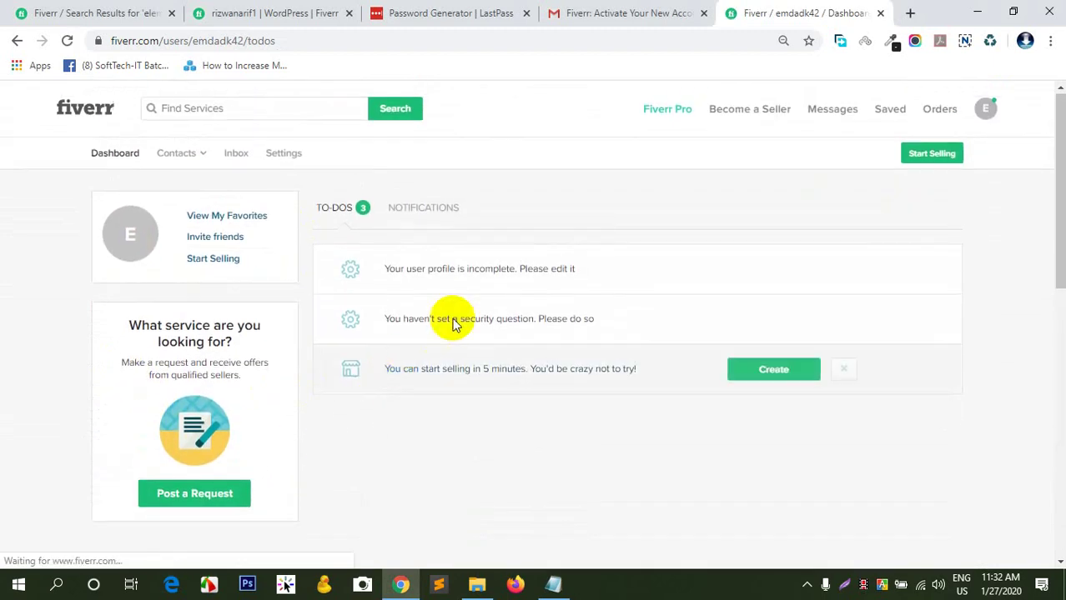
{"action": "mouse_move", "coordinate": [376, 276]}
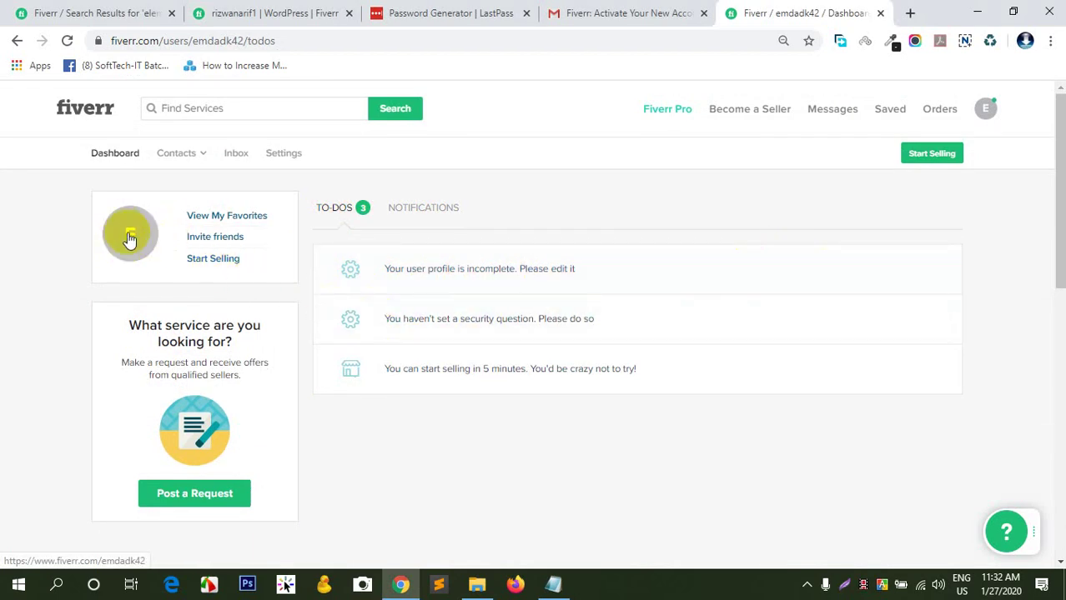
{"action": "mouse_move", "coordinate": [401, 332]}
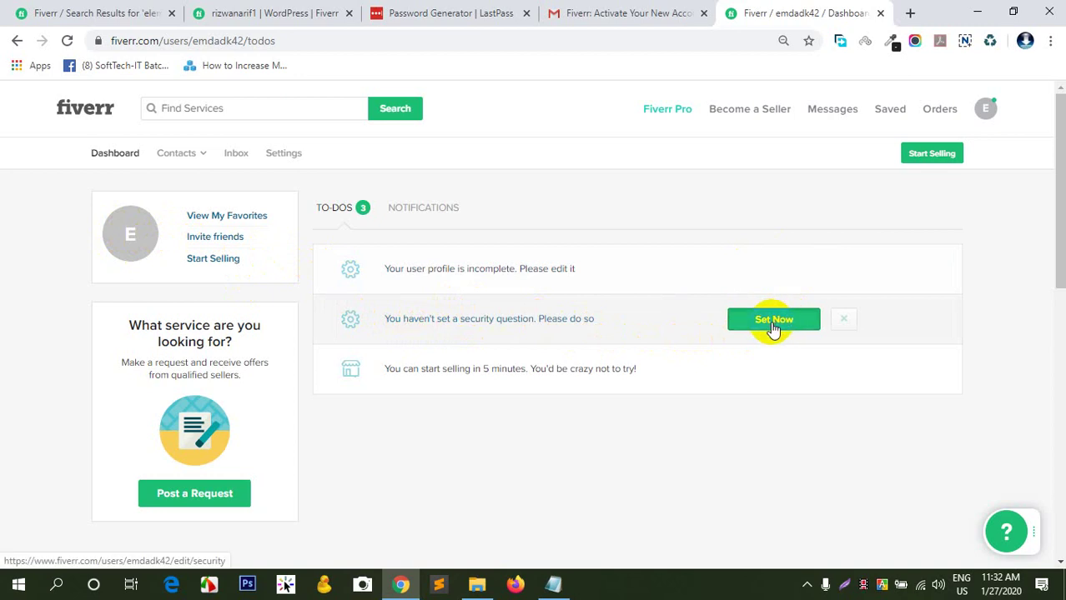
{"action": "left_click", "coordinate": [770, 325]}
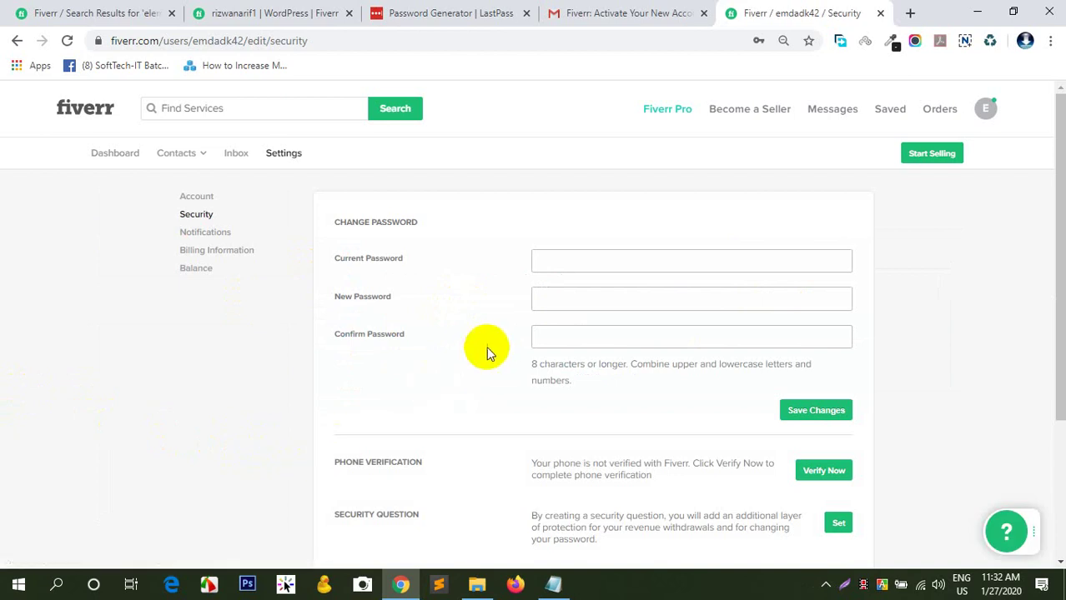
Scroll to Phone Verification on the Security page and start verifying the phone number.
{"action": "left_click", "coordinate": [575, 262]}
{"action": "left_click", "coordinate": [578, 203]}
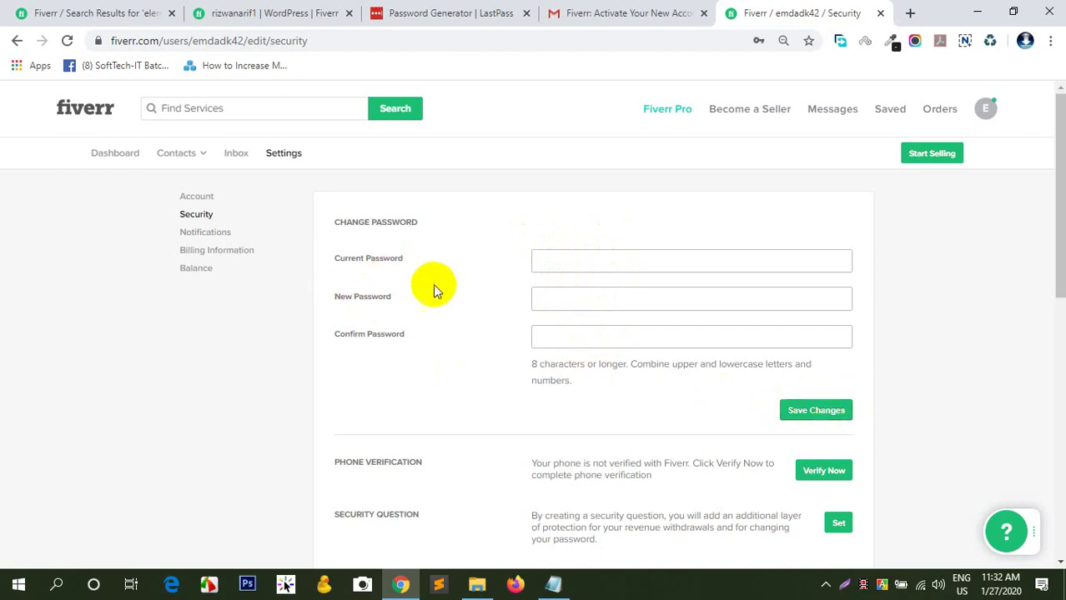
{"action": "scroll", "coordinate": [442, 310], "scroll_direction": "down", "scroll_amount": 2}
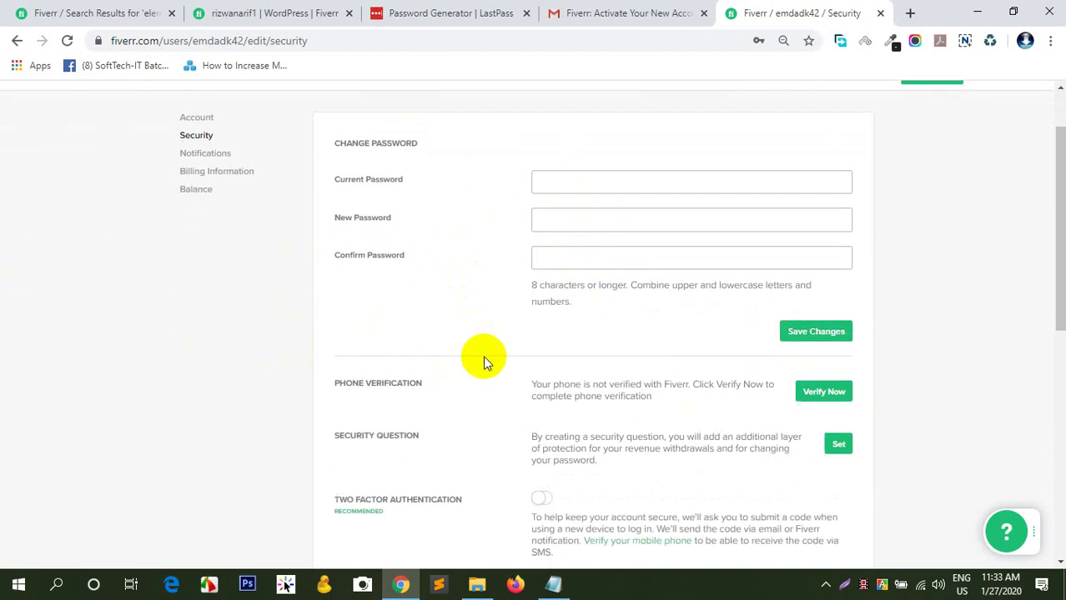
{"action": "left_click_drag", "start_coordinate": [477, 307], "coordinate": [647, 333]}
{"action": "left_click", "coordinate": [708, 330]}
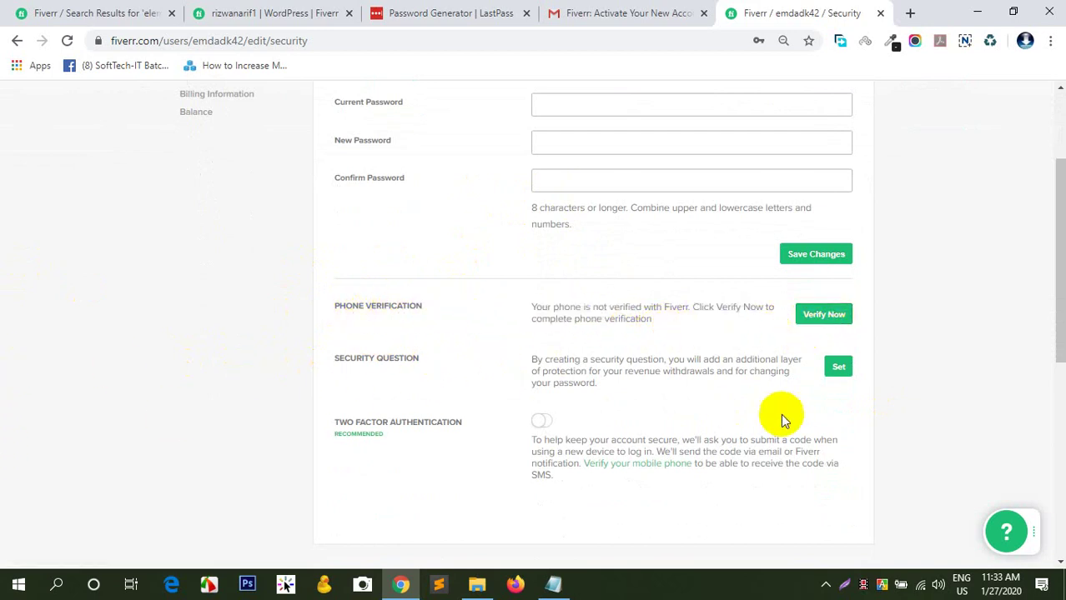
{"action": "left_click", "coordinate": [822, 315]}
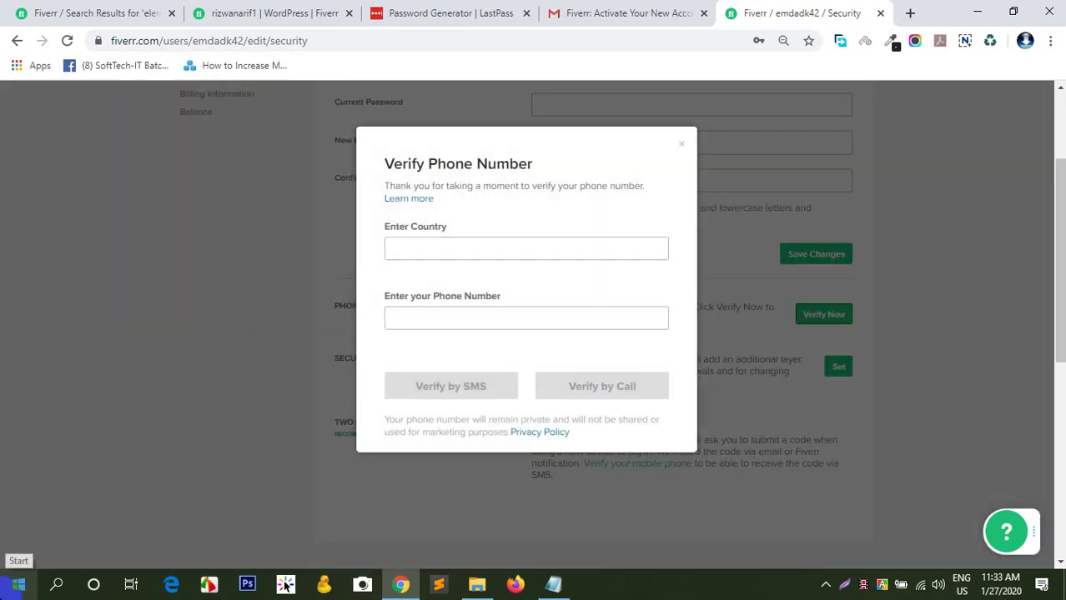
Choose Bangladesh as the country, enter the phone number and request verification by call.
{"action": "left_click", "coordinate": [499, 252]}
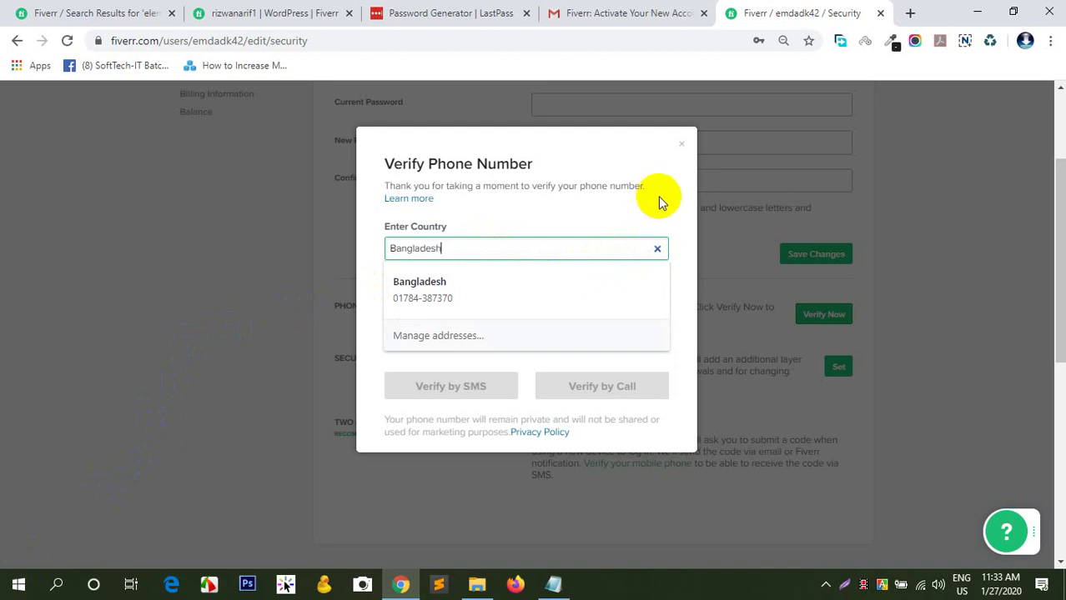
{"action": "left_click", "coordinate": [653, 224]}
{"action": "left_click", "coordinate": [470, 321]}
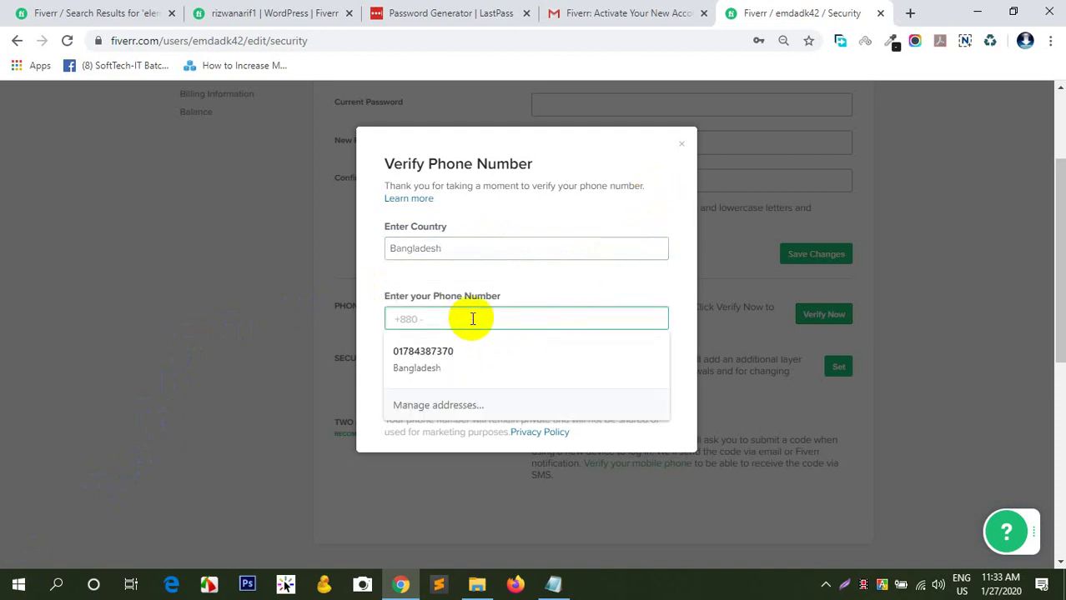
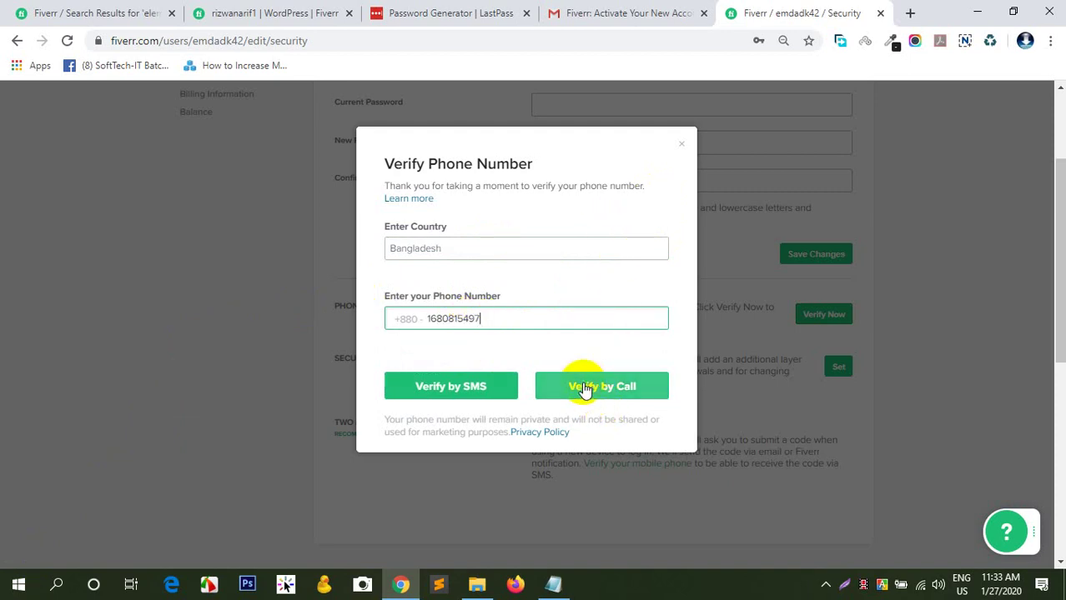
{"action": "left_click", "coordinate": [583, 388]}
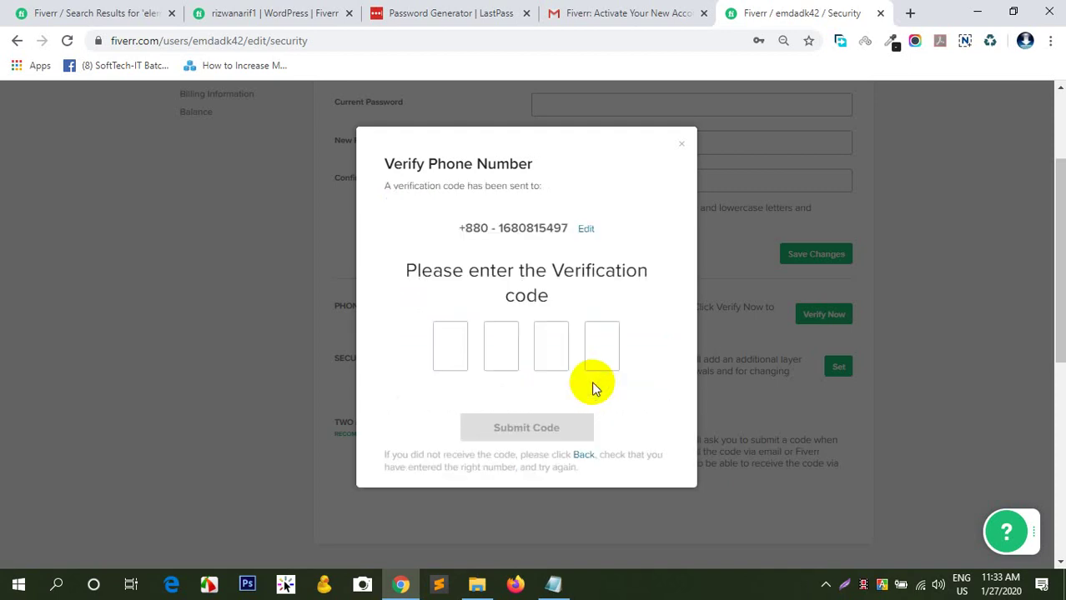
Enter the 4-digit code received by call and submit it.
{"action": "left_click", "coordinate": [457, 346]}
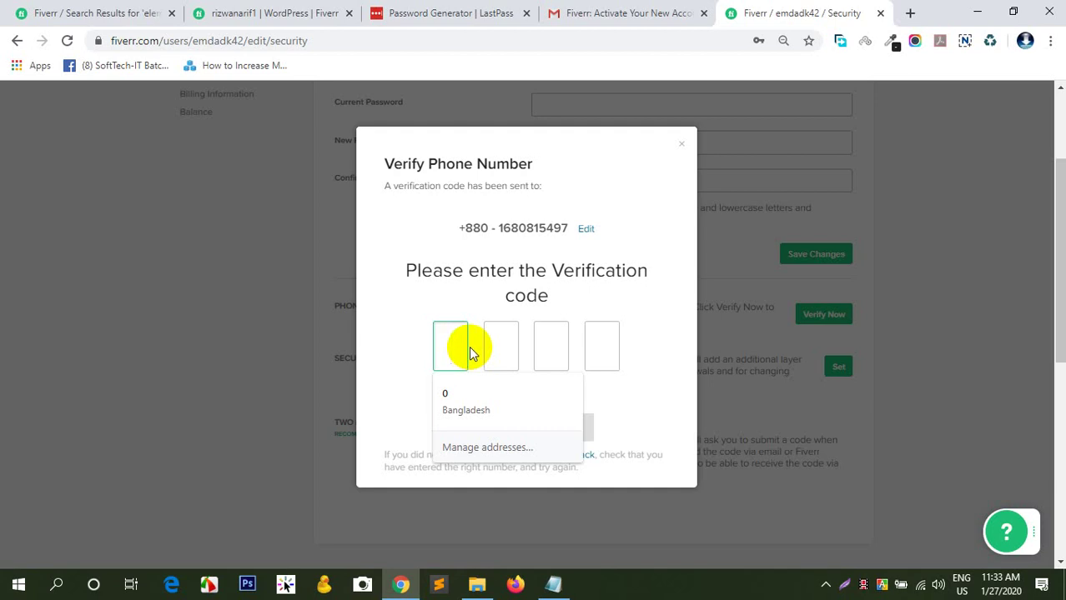
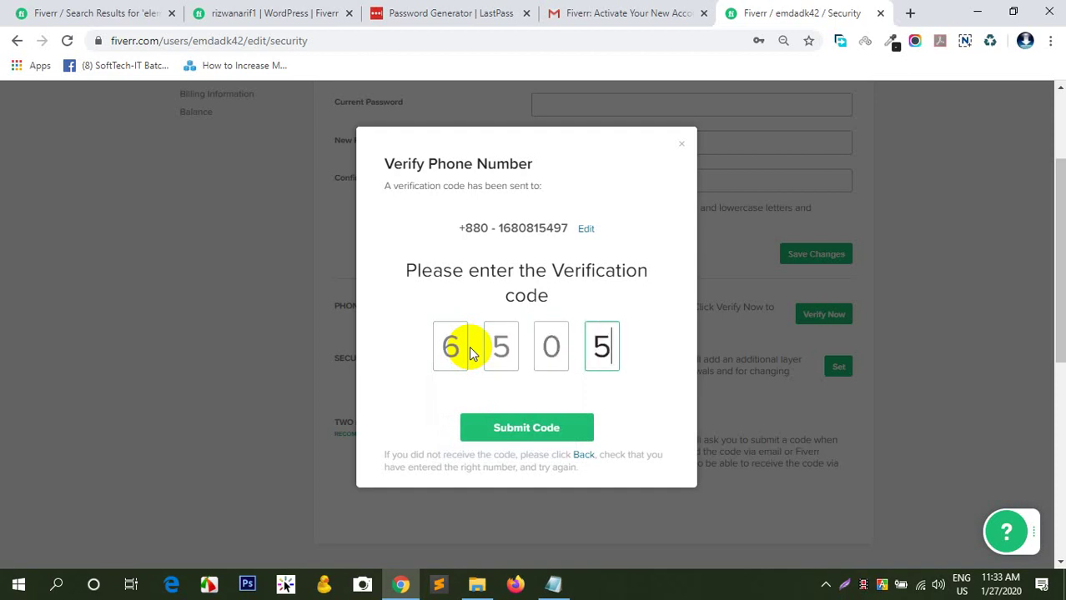
{"action": "left_click", "coordinate": [527, 428]}
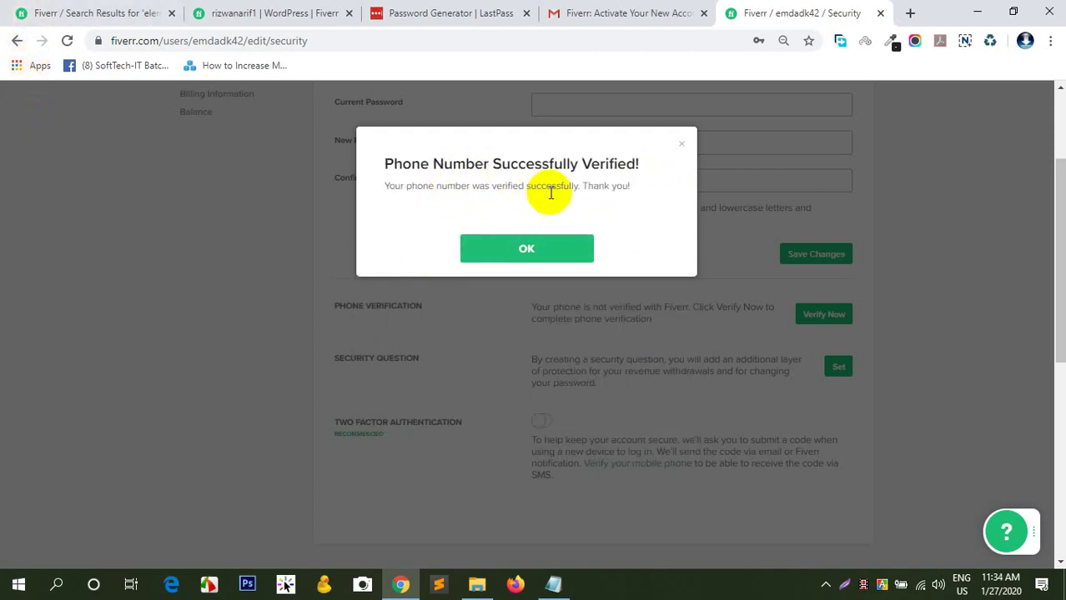
Add the 'What was your childhood nickname?' security question with its answer and finish.
{"action": "left_click", "coordinate": [537, 242]}
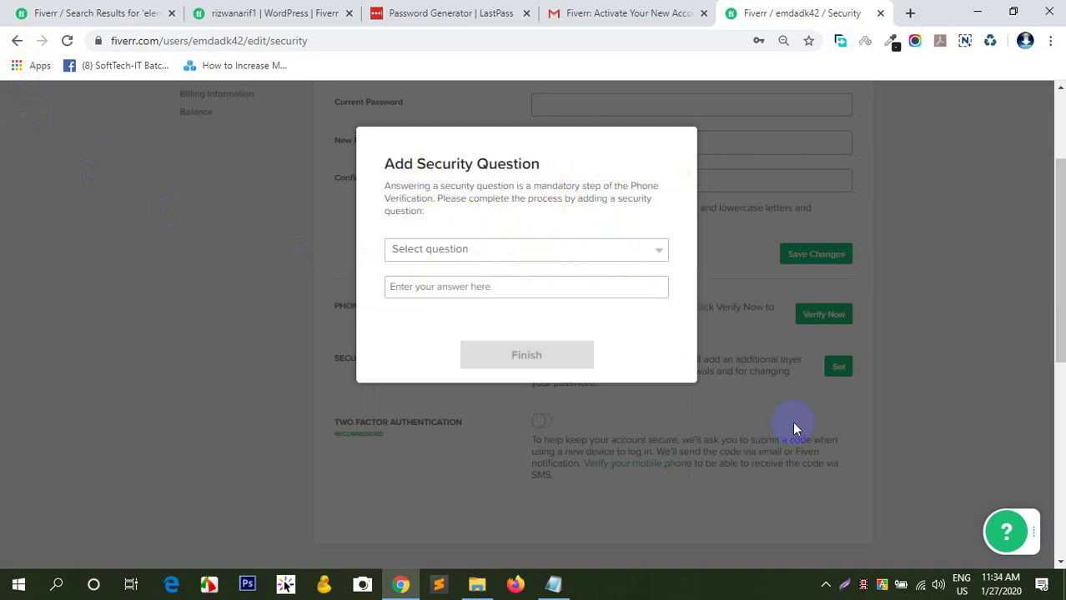
{"action": "left_click", "coordinate": [479, 252]}
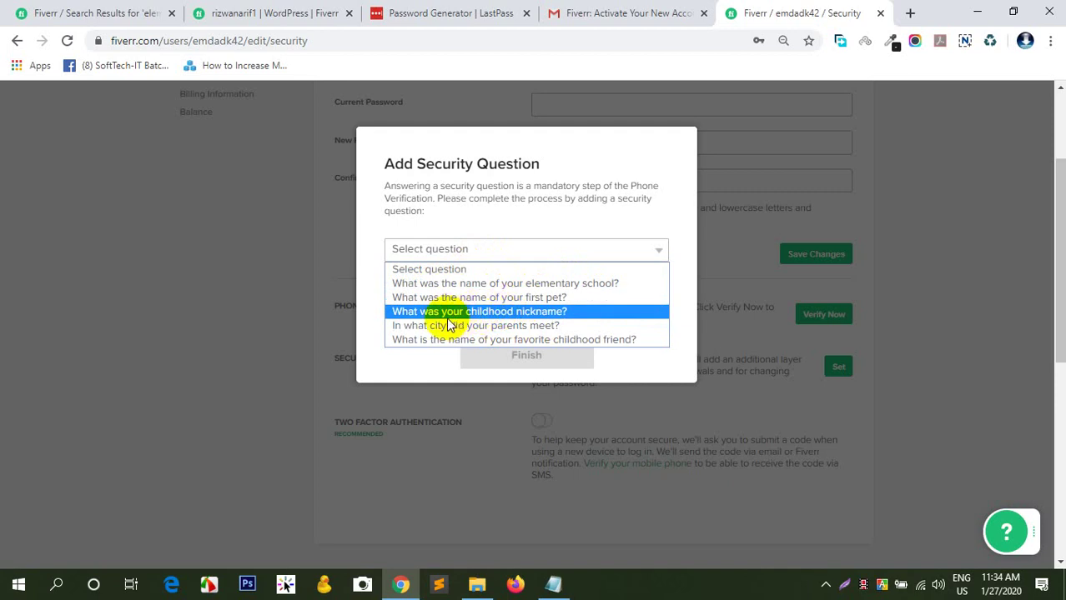
{"action": "left_click", "coordinate": [528, 312]}
{"action": "left_click", "coordinate": [493, 287]}
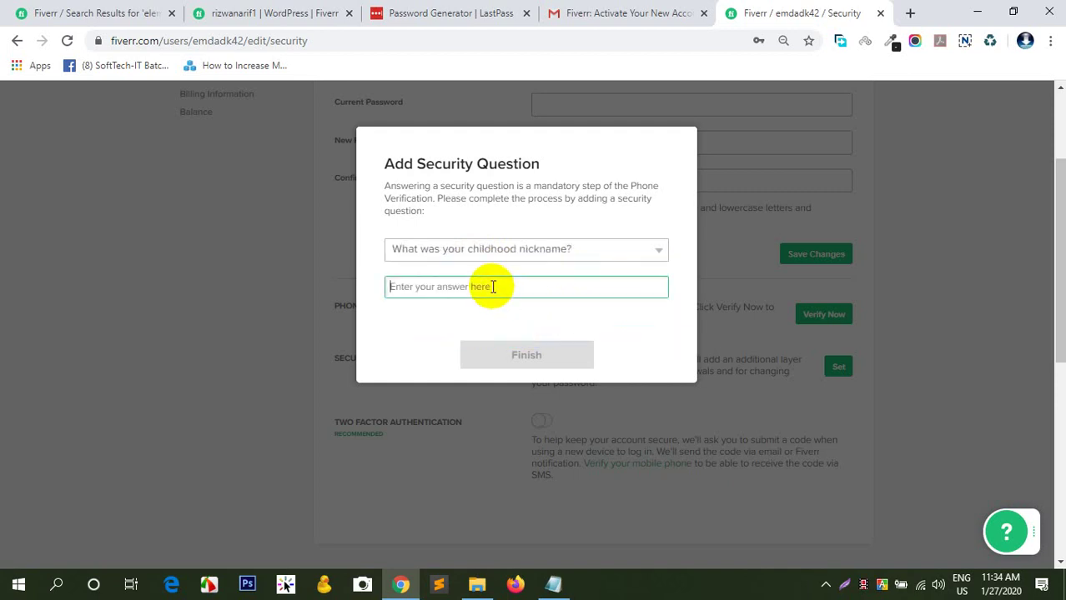
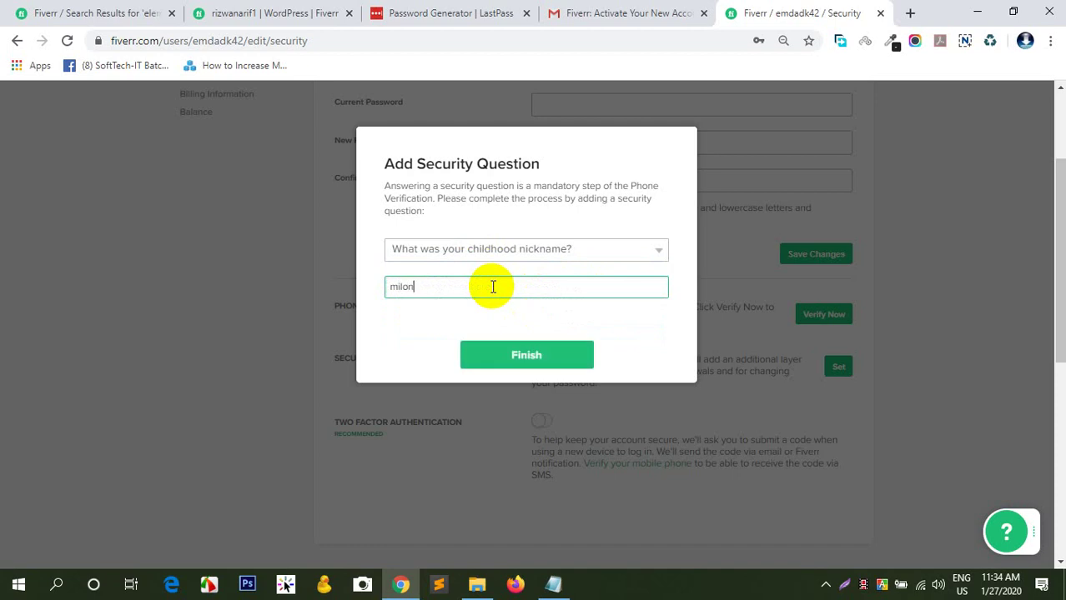
{"action": "left_click", "coordinate": [527, 361]}
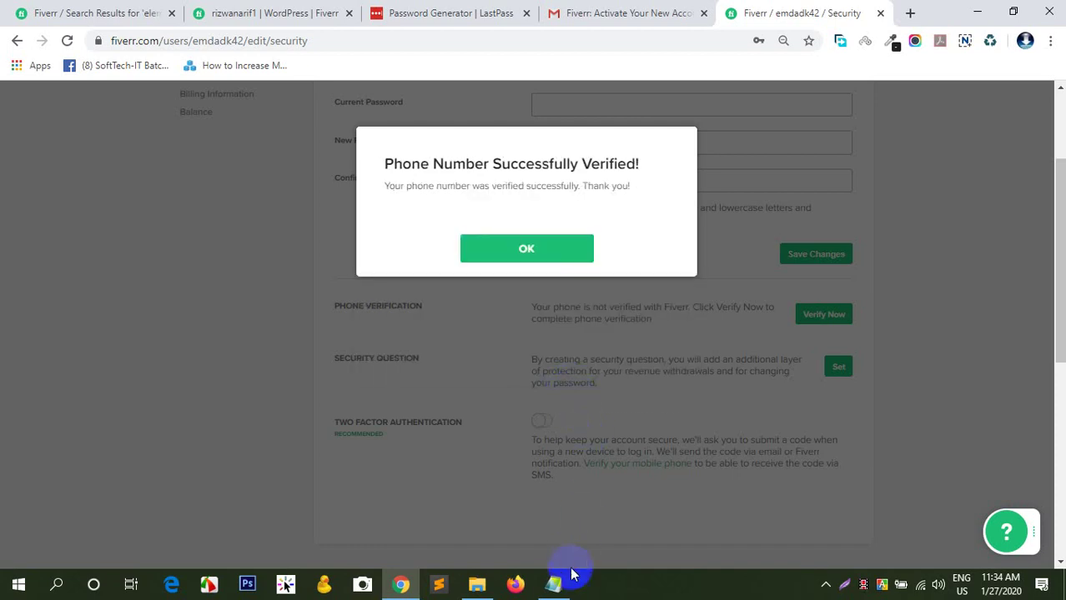
In fiverr info.txt, add a 'Security ans' line with the answer below the password and save.
{"action": "left_click", "coordinate": [518, 260]}
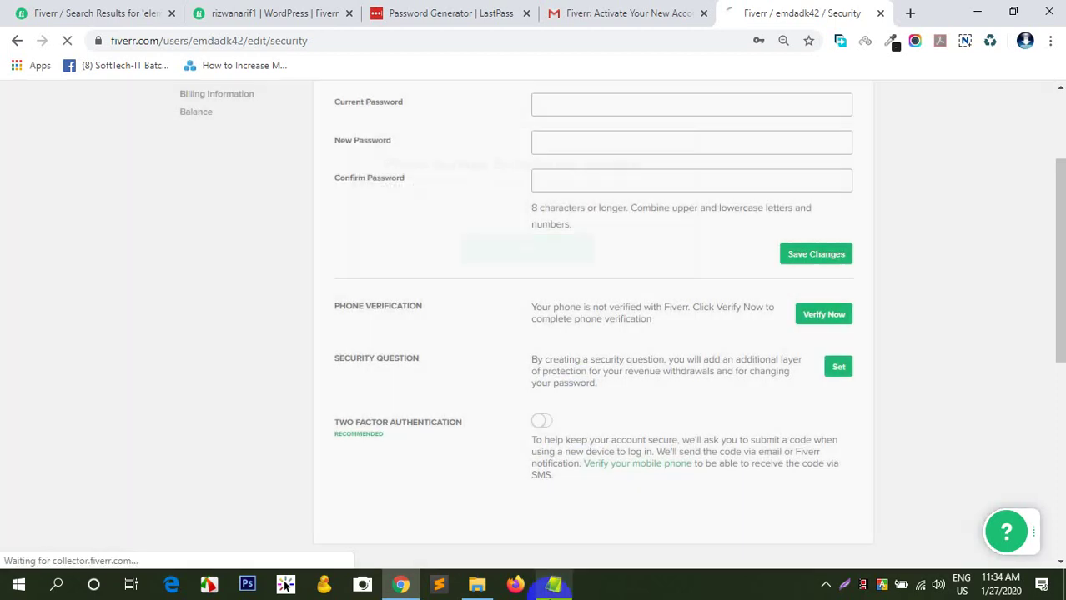
{"action": "left_click", "coordinate": [553, 586]}
{"action": "left_click", "coordinate": [484, 308]}
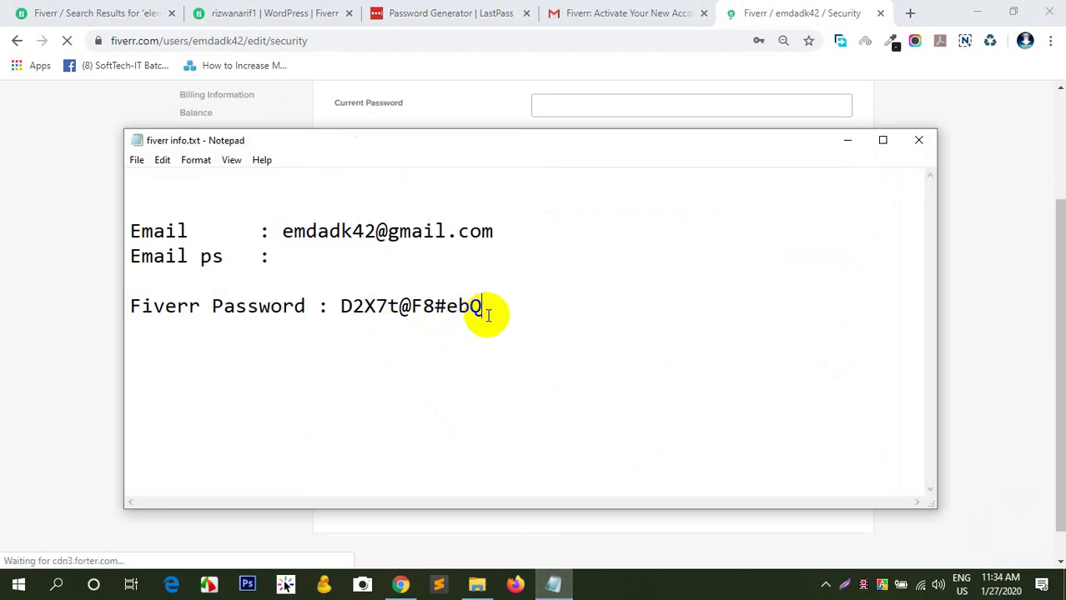
{"action": "key", "text": "Return"}
{"action": "type", "text": "Se"}
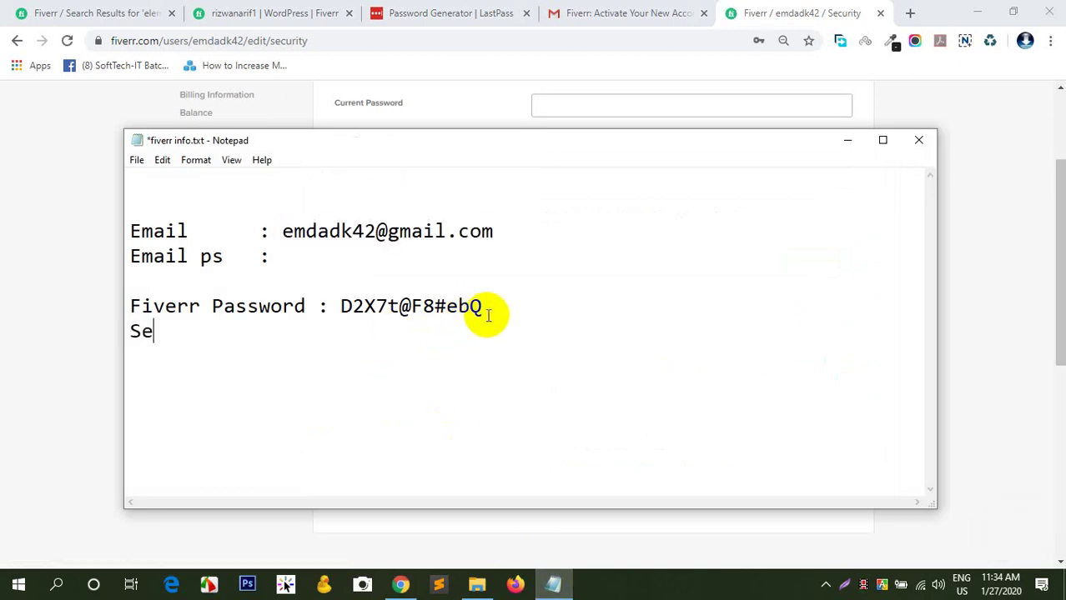
{"action": "type", "text": "curti"}
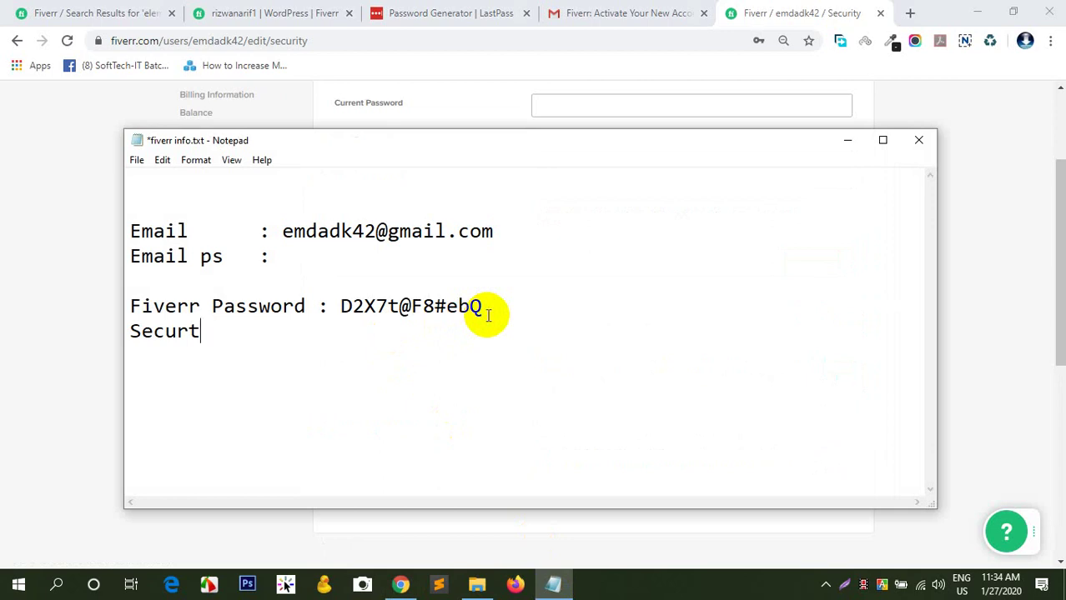
{"action": "key", "text": "BackSpace"}
{"action": "type", "text": "ity quest"}
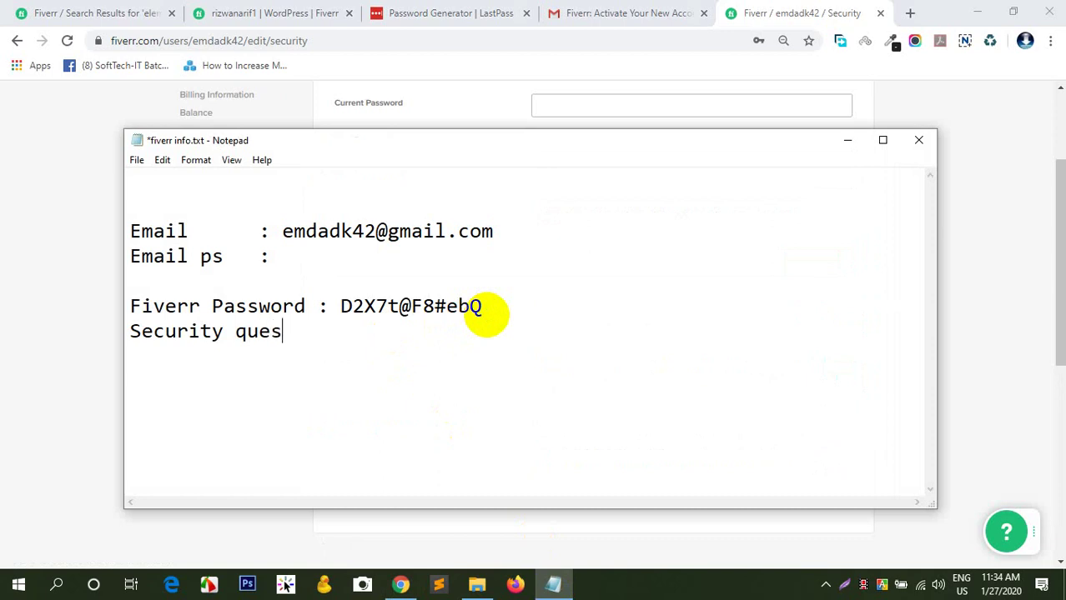
{"action": "key", "text": "BackSpace"}
{"action": "key", "text": "BackSpace"}
{"action": "key", "text": "BackSpace"}
{"action": "key", "text": "ctrl+s"}
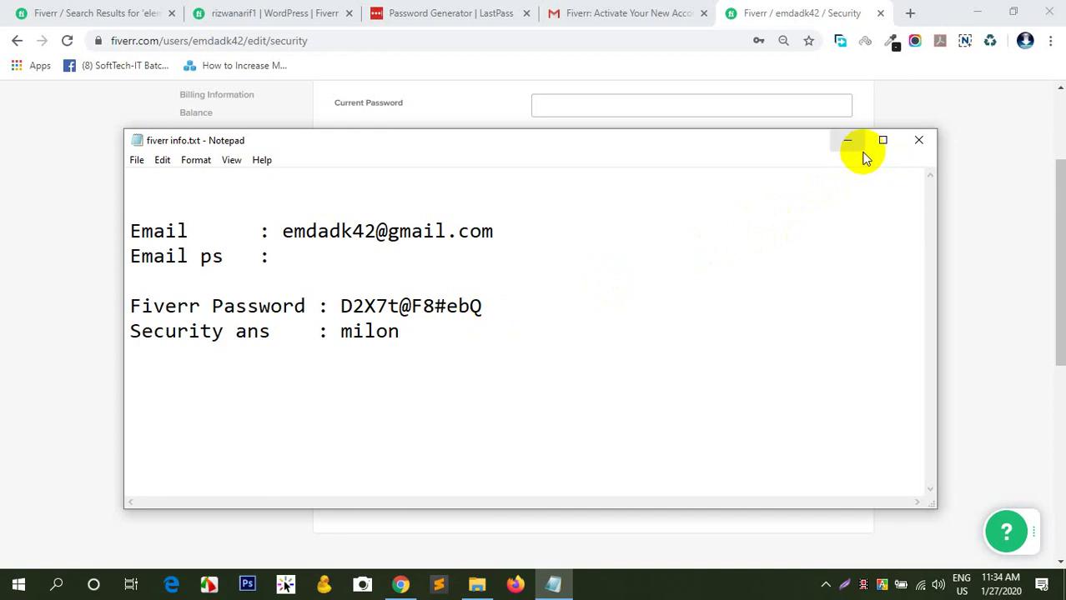
Return to Fiverr Settings, open Notifications and switch the notification sound on.
{"action": "left_click", "coordinate": [847, 140]}
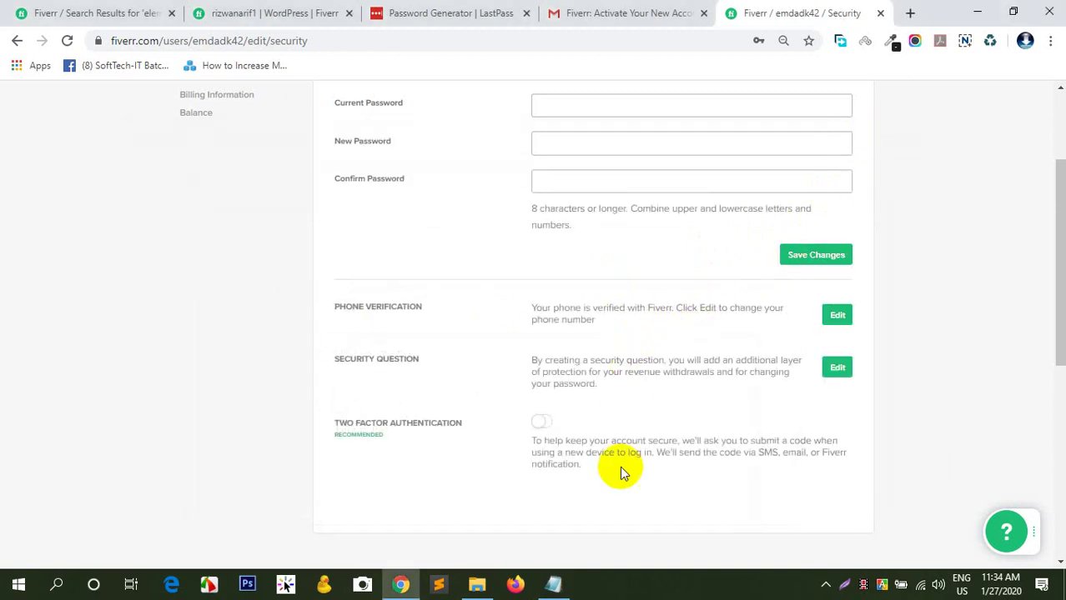
{"action": "scroll", "coordinate": [335, 397], "scroll_direction": "down", "scroll_amount": 1}
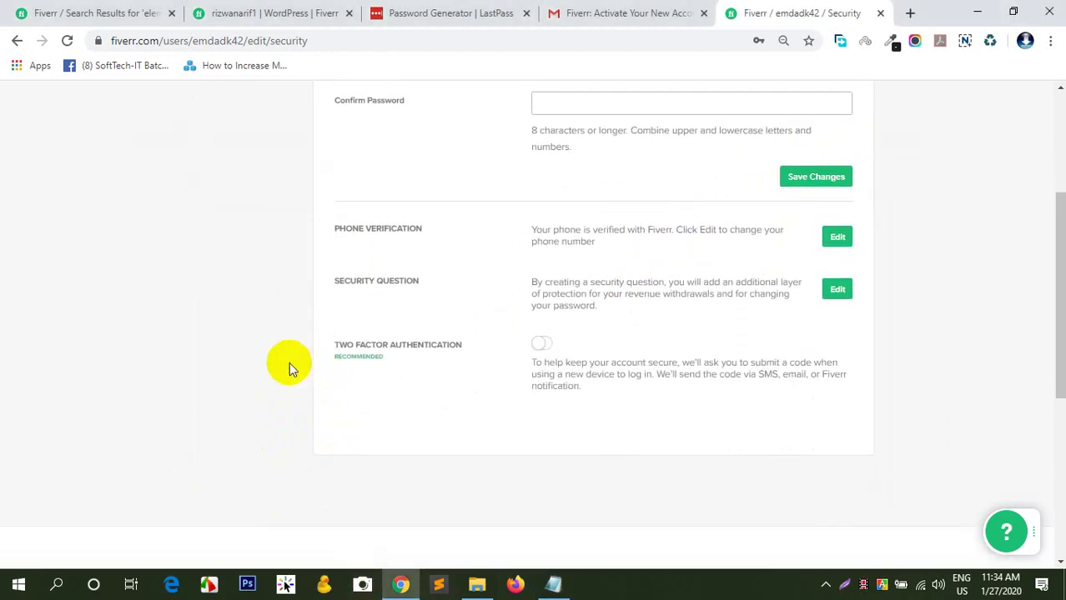
{"action": "scroll", "coordinate": [483, 400], "scroll_direction": "up", "scroll_amount": 3}
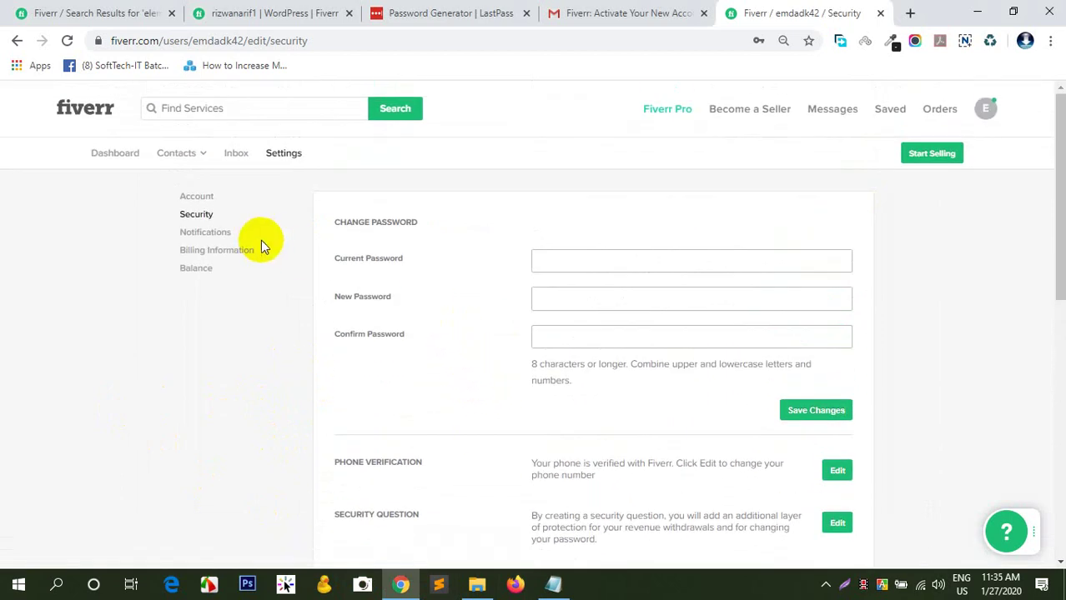
{"action": "left_click", "coordinate": [206, 234]}
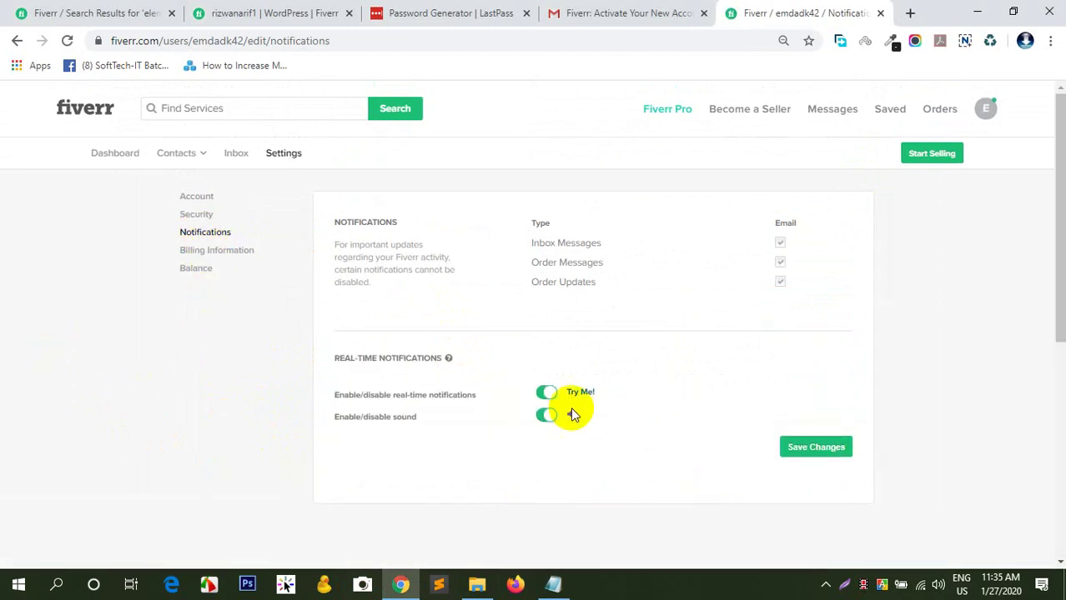
{"action": "left_click", "coordinate": [545, 416]}
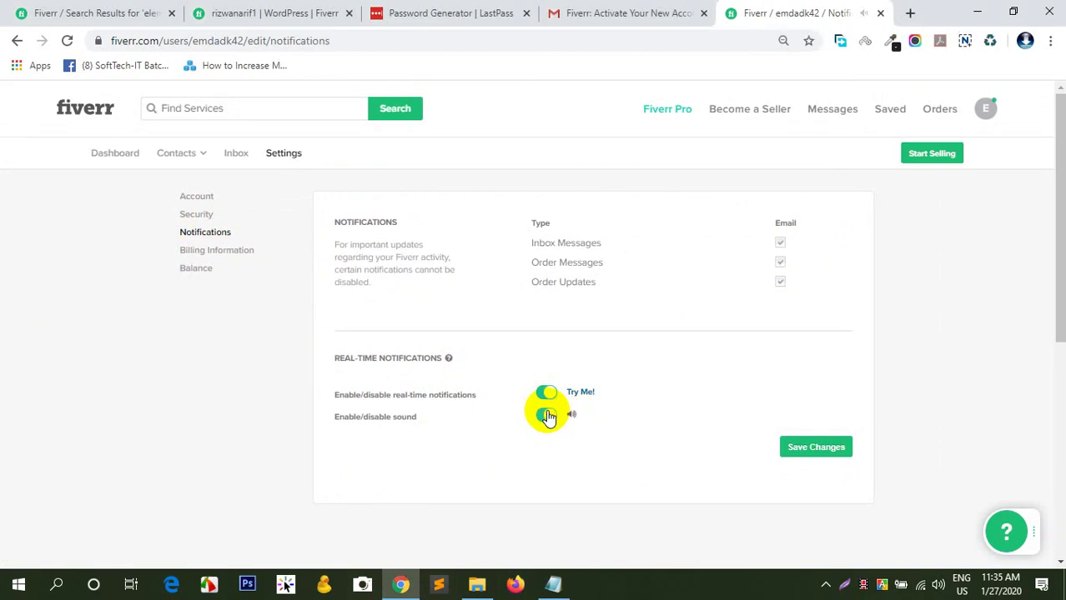
{"action": "left_click", "coordinate": [547, 417]}
Test the sound, leave it enabled, save the notification settings and go to Billing Information.
{"action": "left_click", "coordinate": [547, 417]}
{"action": "left_click", "coordinate": [548, 418]}
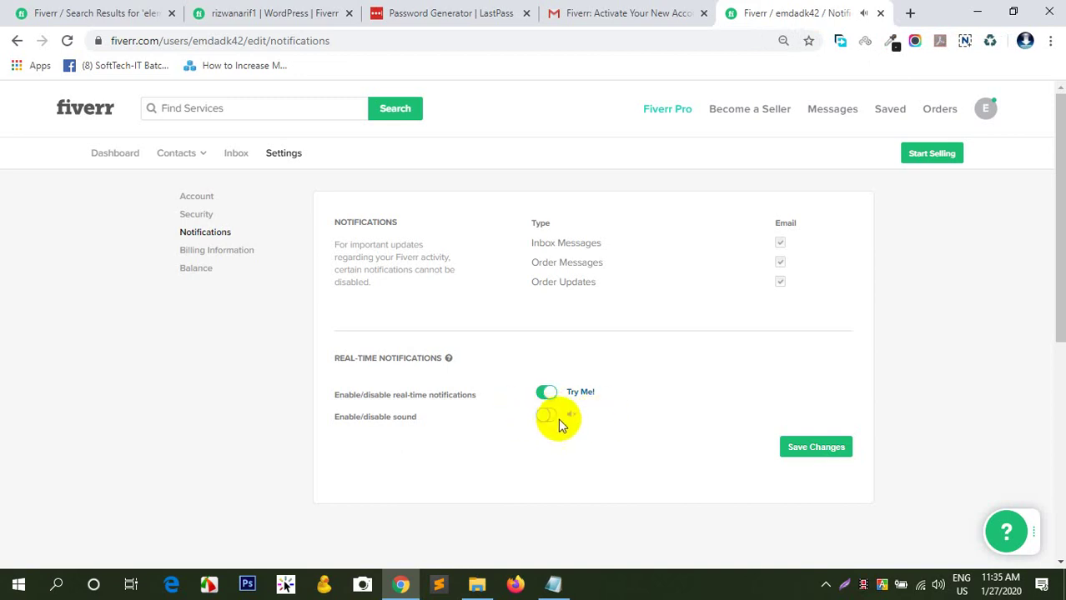
{"action": "left_click", "coordinate": [545, 417]}
{"action": "left_click", "coordinate": [544, 417]}
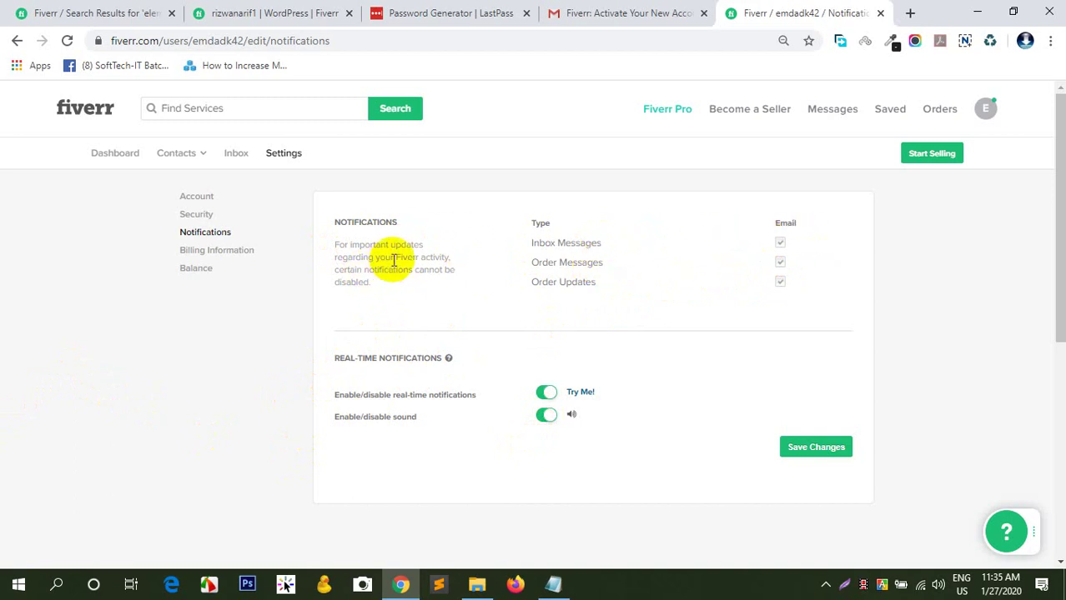
{"action": "left_click_drag", "start_coordinate": [376, 257], "coordinate": [449, 257]}
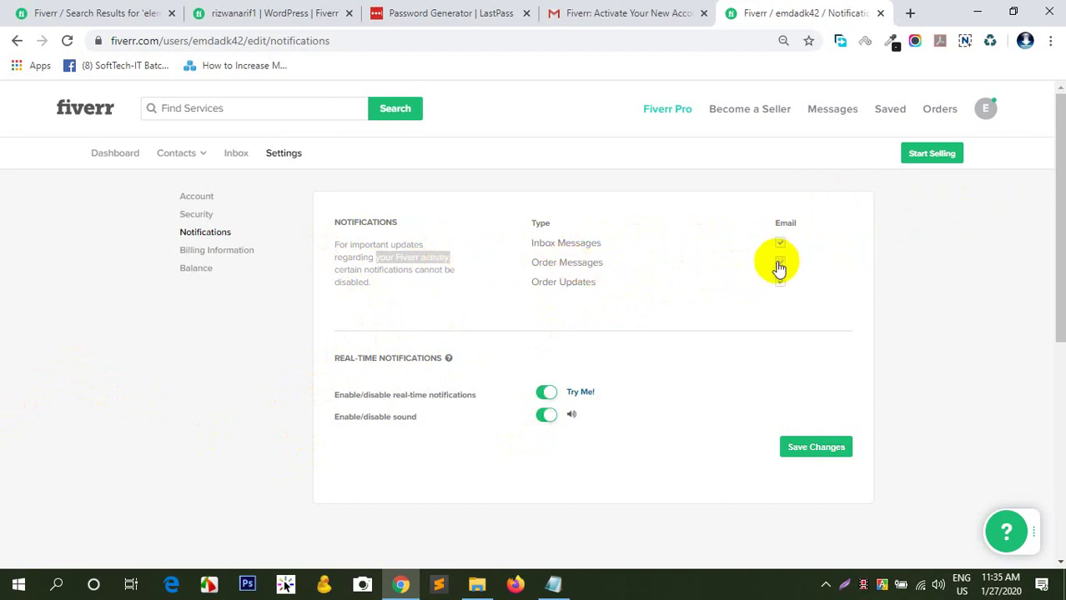
{"action": "left_click", "coordinate": [705, 280]}
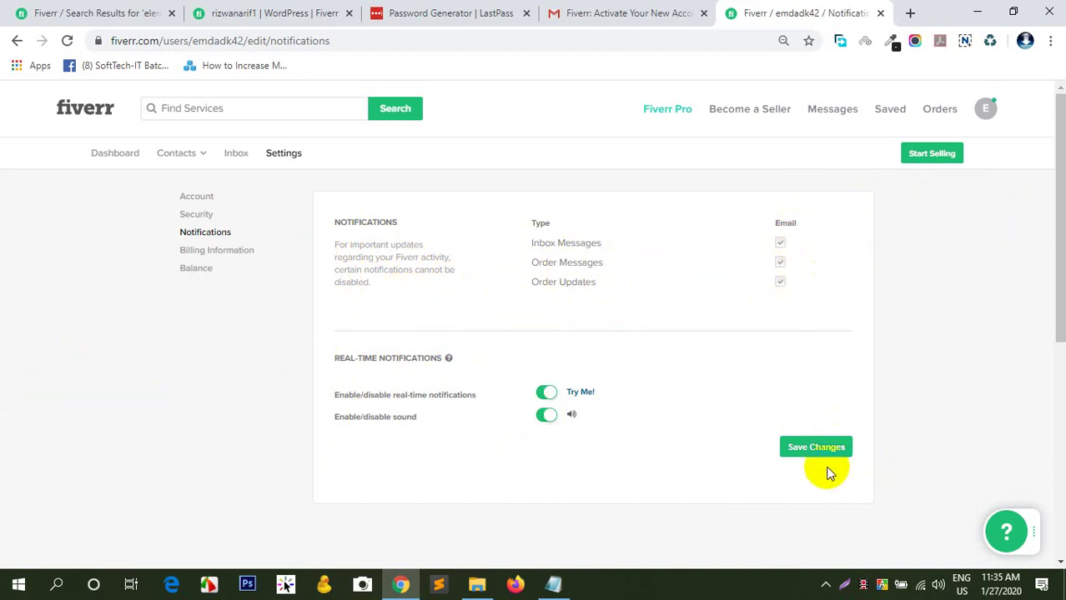
{"action": "left_click", "coordinate": [809, 442]}
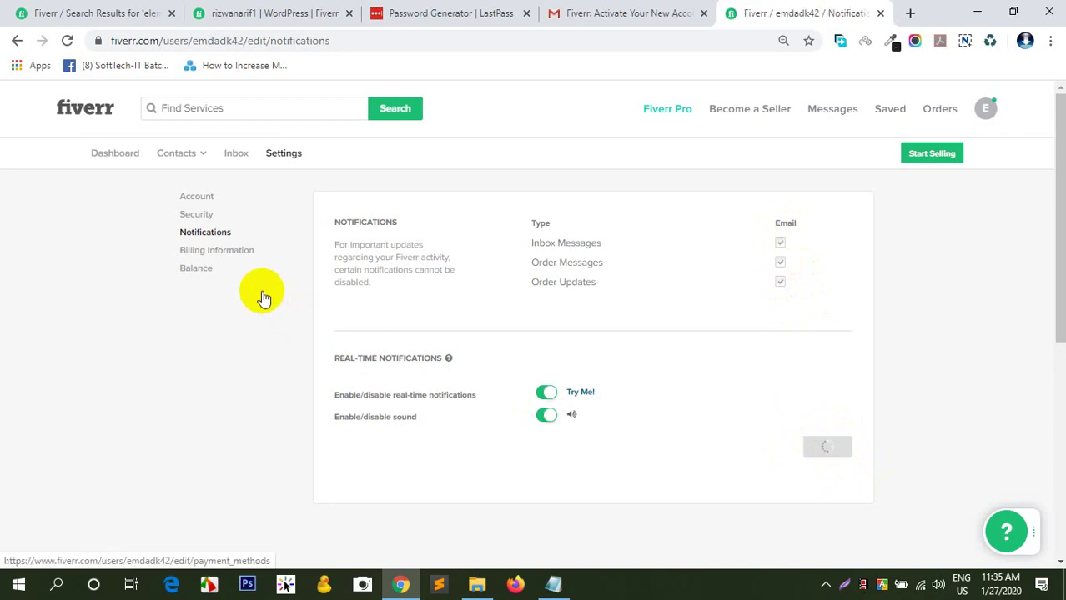
{"action": "left_click", "coordinate": [238, 283]}
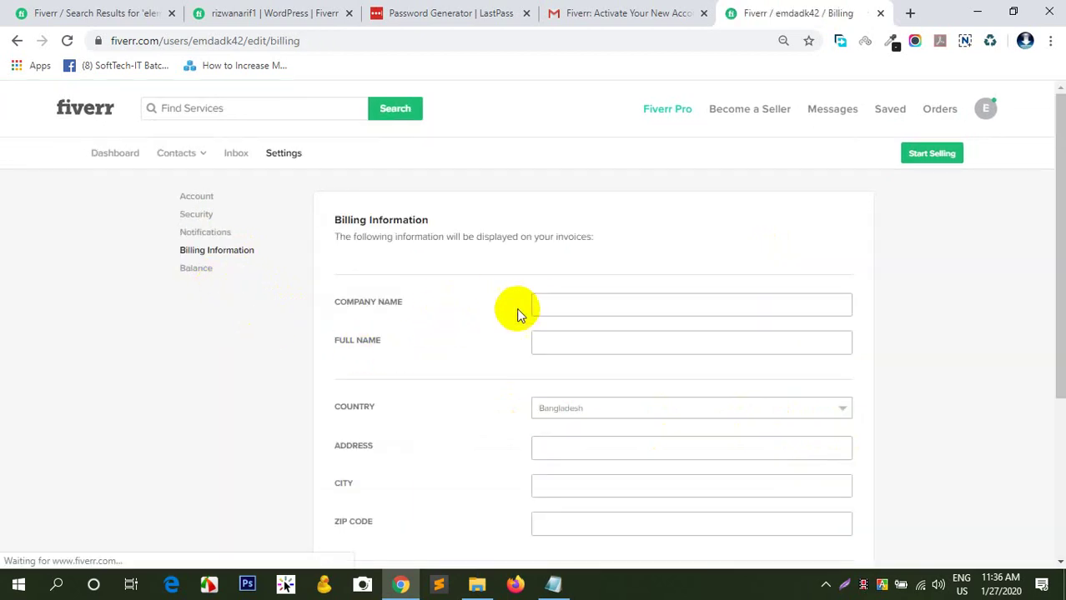
Scroll through the blank Billing Information form, with the country preset to Bangladesh.
{"action": "scroll", "coordinate": [568, 328], "scroll_direction": "down", "scroll_amount": 3}
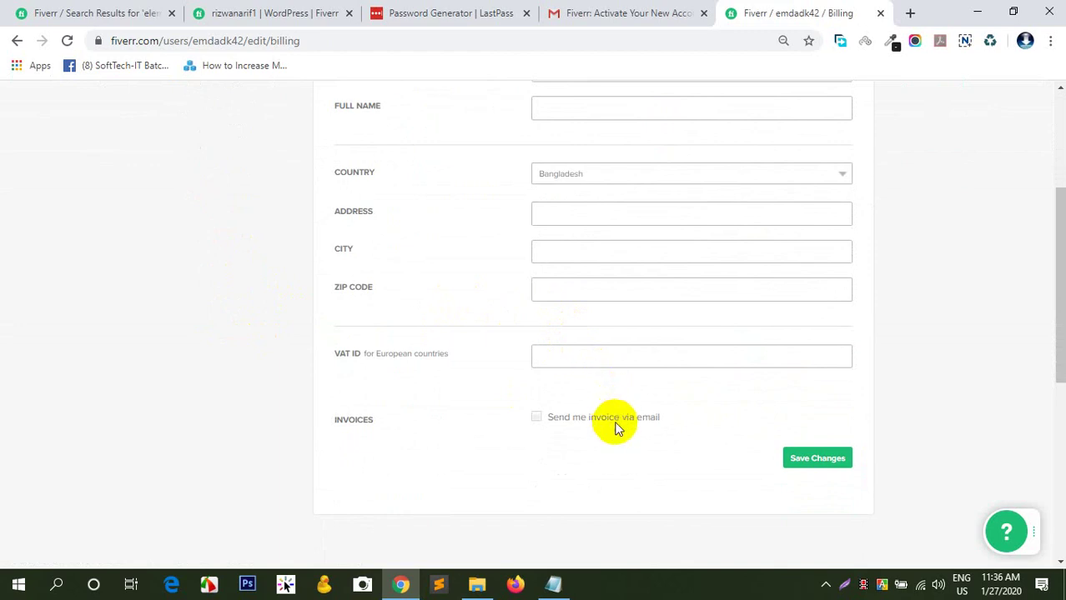
{"action": "scroll", "coordinate": [617, 428], "scroll_direction": "up", "scroll_amount": 2}
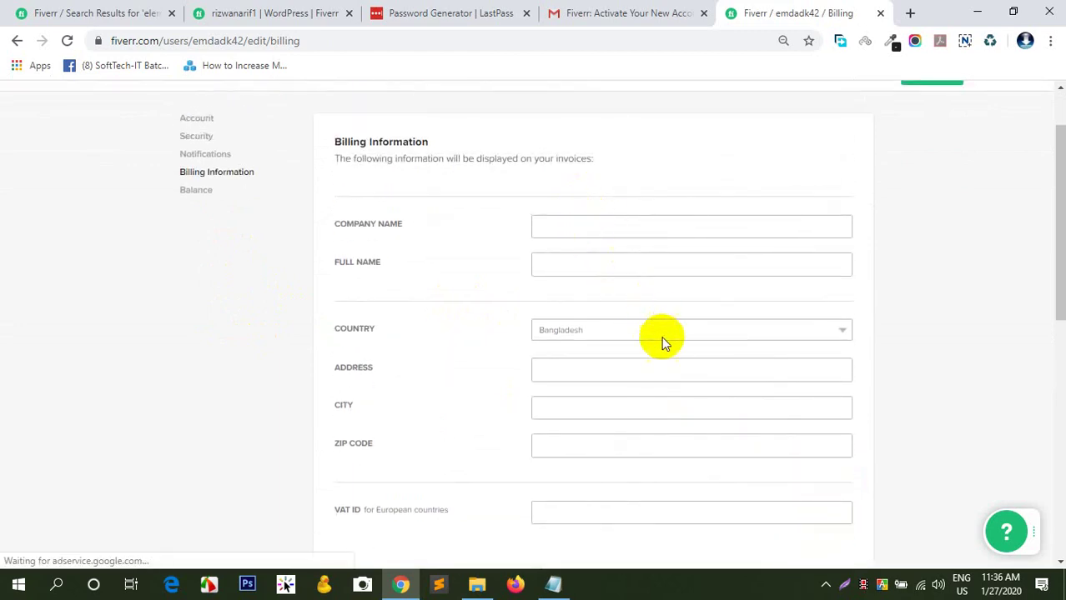
{"action": "scroll", "coordinate": [650, 409], "scroll_direction": "down", "scroll_amount": 4}
{"action": "scroll", "coordinate": [642, 417], "scroll_direction": "up", "scroll_amount": 2}
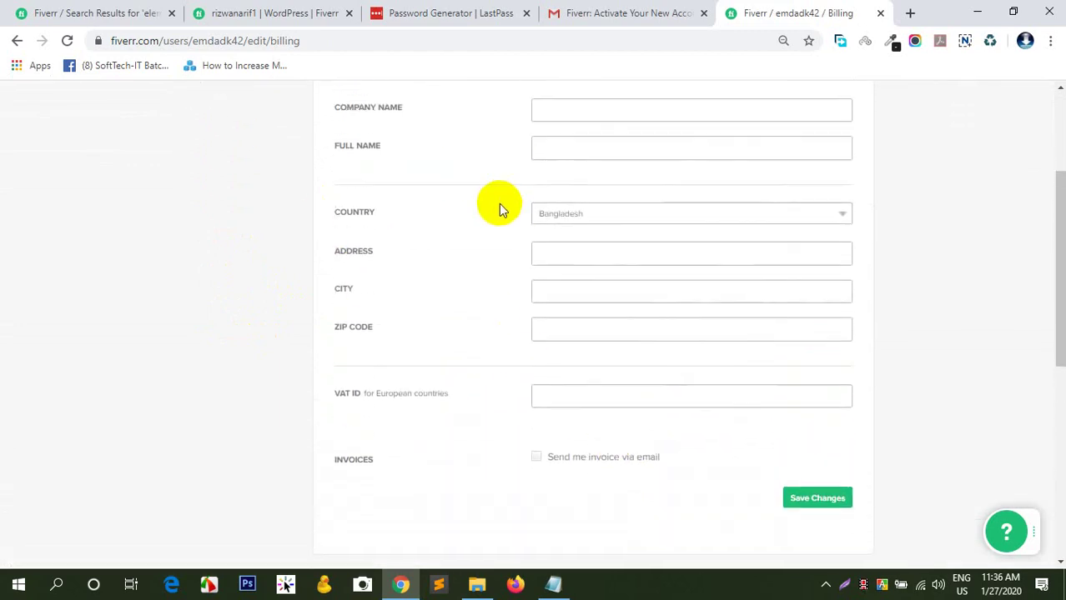
{"action": "scroll", "coordinate": [509, 242], "scroll_direction": "up", "scroll_amount": 2}
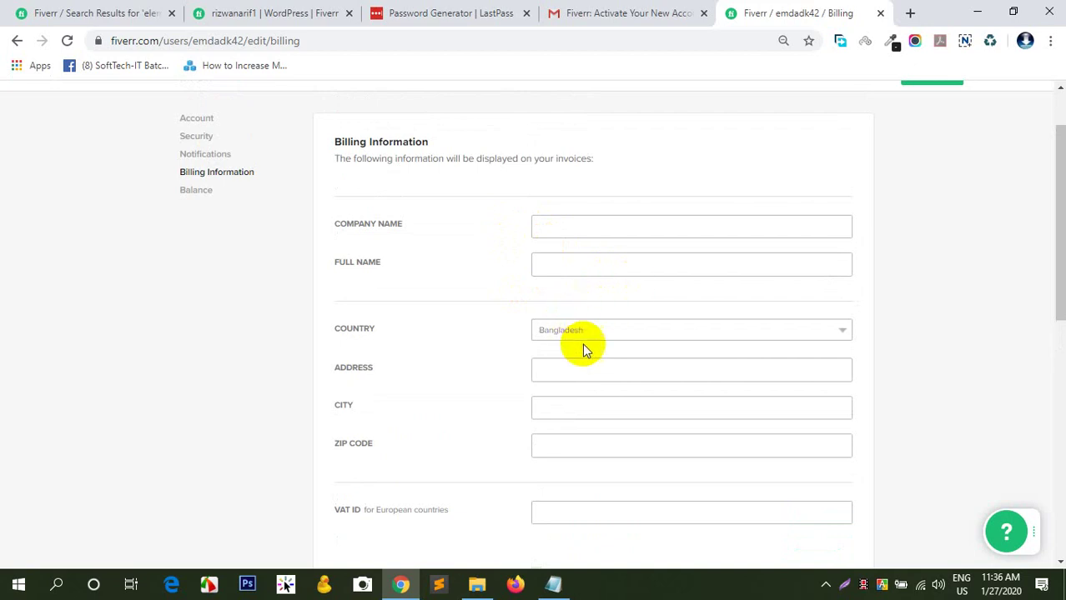
{"action": "scroll", "coordinate": [583, 351], "scroll_direction": "down", "scroll_amount": 3}
{"action": "scroll", "coordinate": [600, 412], "scroll_direction": "up", "scroll_amount": 4}
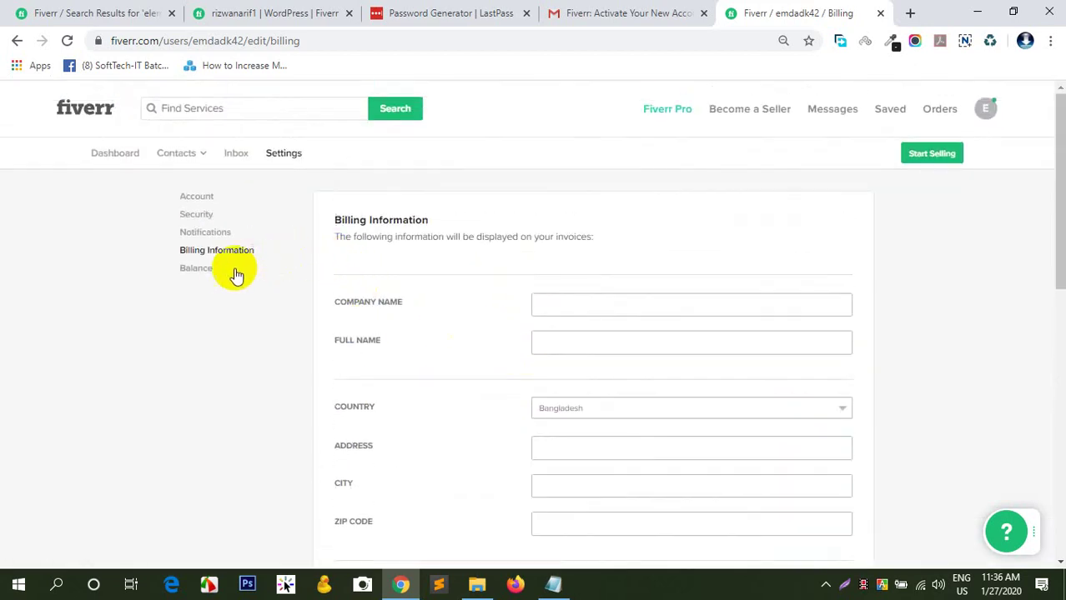
{"action": "left_click", "coordinate": [209, 275]}
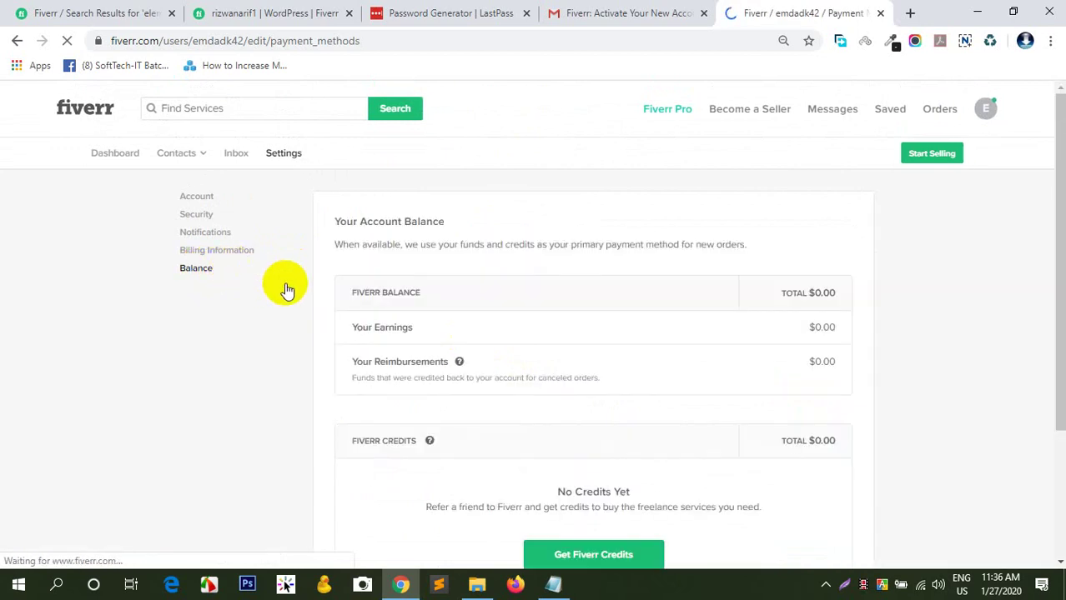
{"action": "left_click_drag", "start_coordinate": [817, 293], "coordinate": [860, 293]}
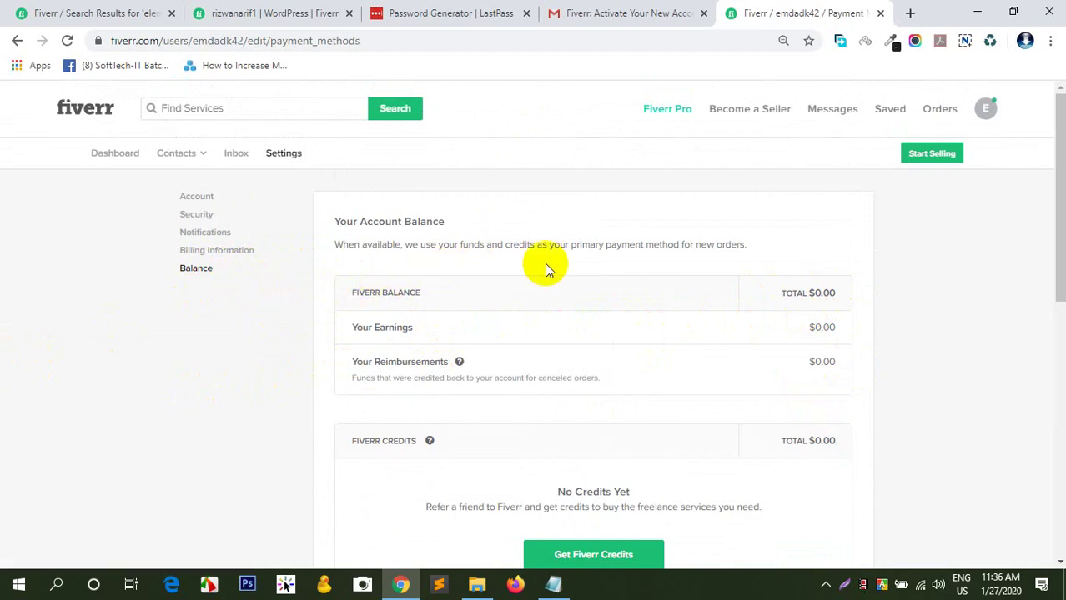
{"action": "scroll", "coordinate": [642, 317], "scroll_direction": "down", "scroll_amount": 1}
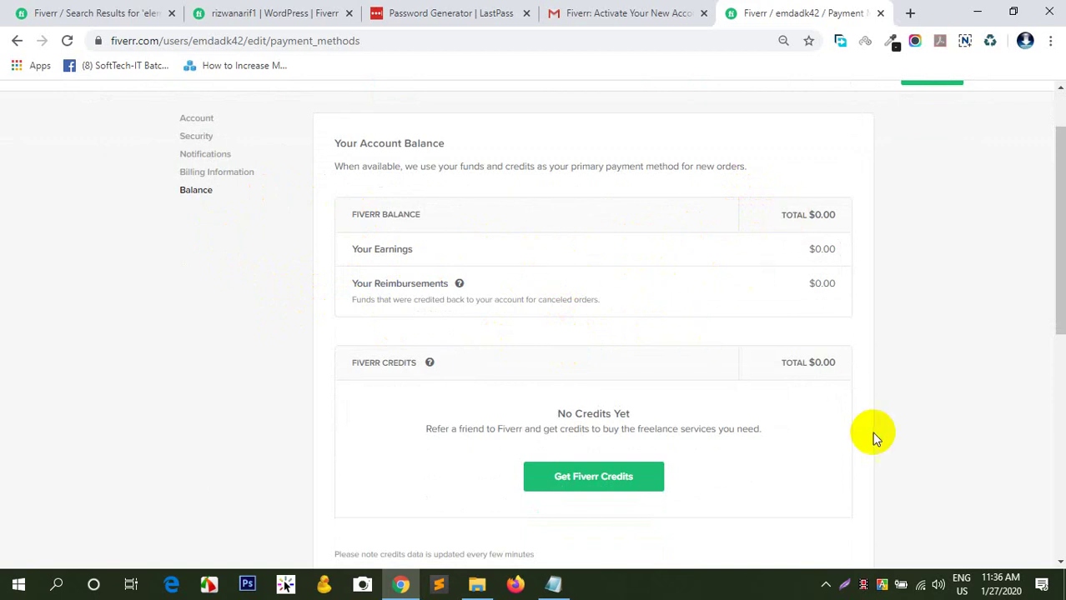
{"action": "scroll", "coordinate": [108, 342], "scroll_direction": "up", "scroll_amount": 2}
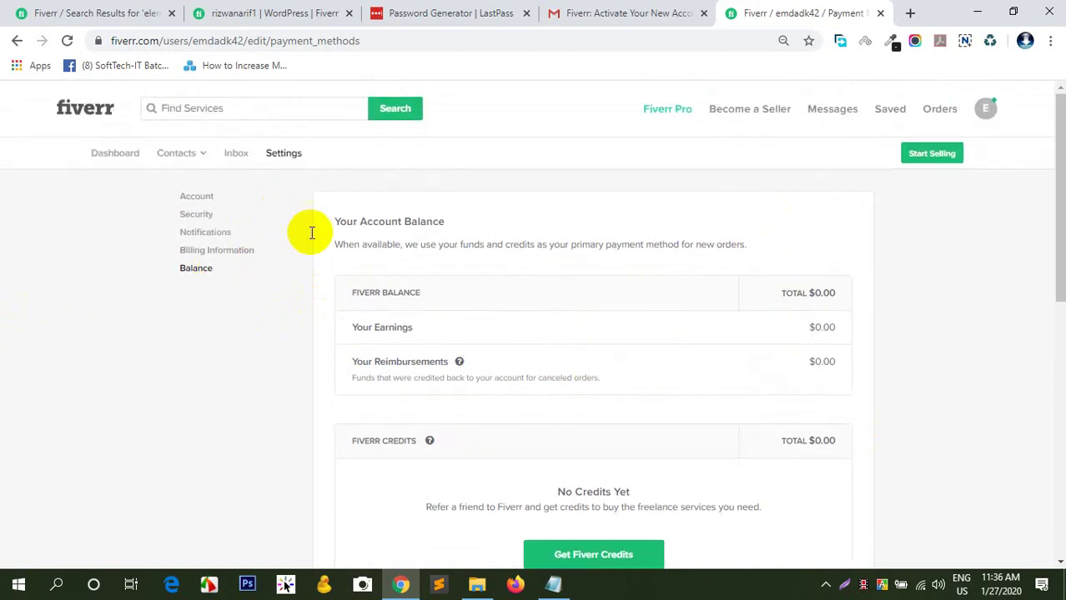
{"action": "left_click", "coordinate": [988, 113]}
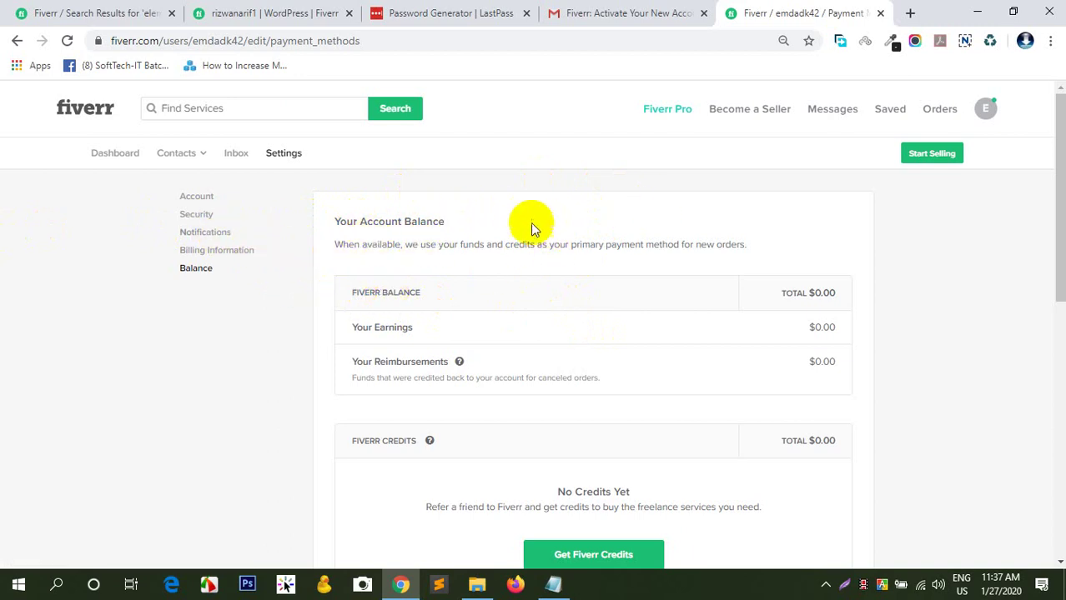
{"action": "left_click_drag", "start_coordinate": [531, 223], "coordinate": [414, 221]}
{"action": "left_click_drag", "start_coordinate": [544, 222], "coordinate": [387, 230]}
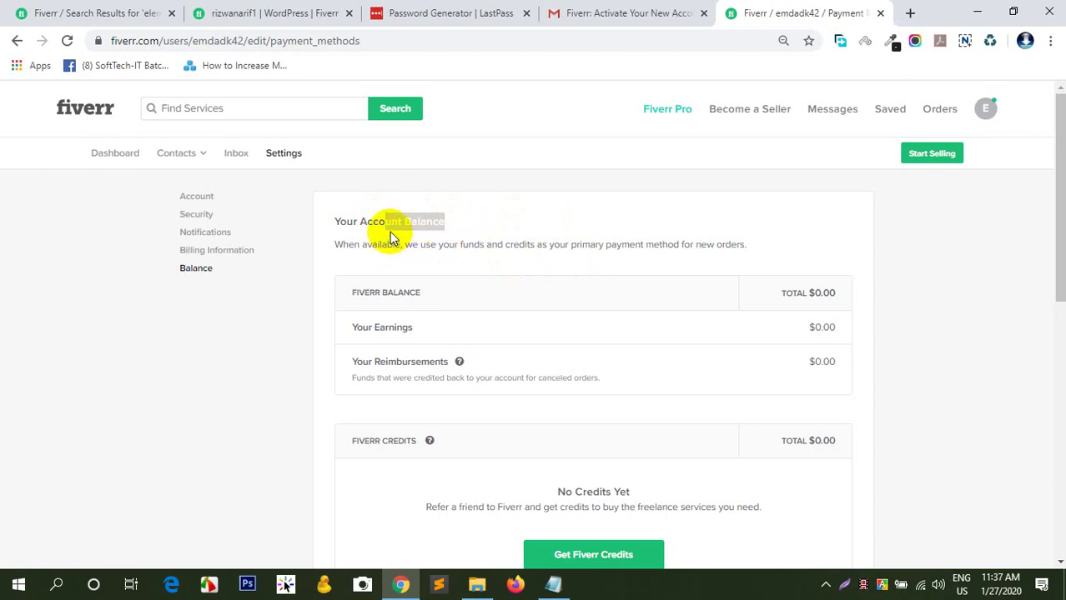
{"action": "left_click", "coordinate": [384, 228]}
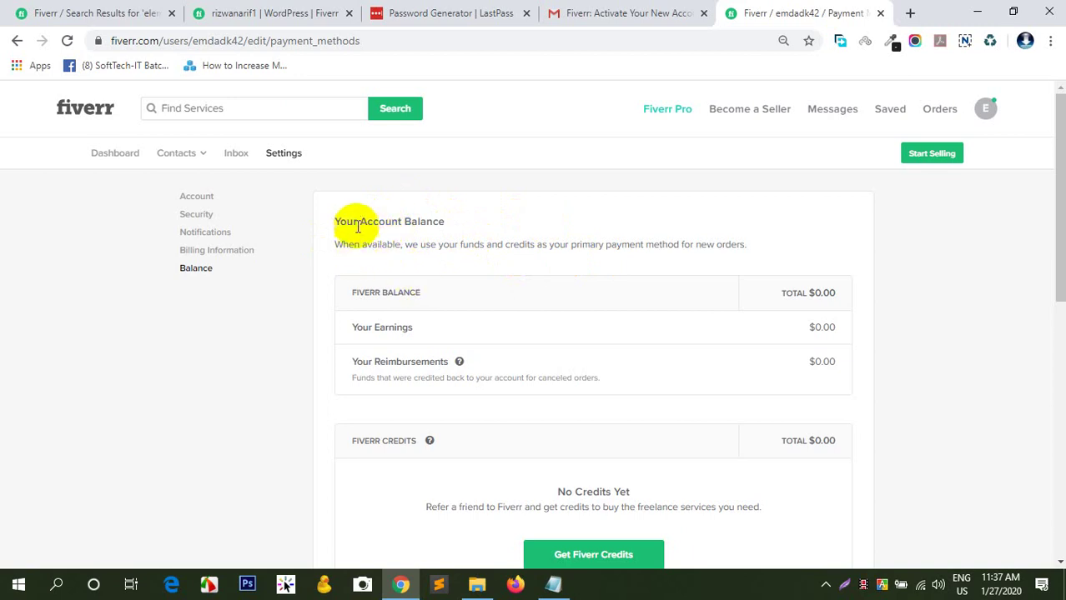
{"action": "left_click_drag", "start_coordinate": [359, 227], "coordinate": [467, 226]}
{"action": "left_click", "coordinate": [468, 229]}
{"action": "left_click_drag", "start_coordinate": [345, 224], "coordinate": [436, 225]}
{"action": "left_click", "coordinate": [449, 221]}
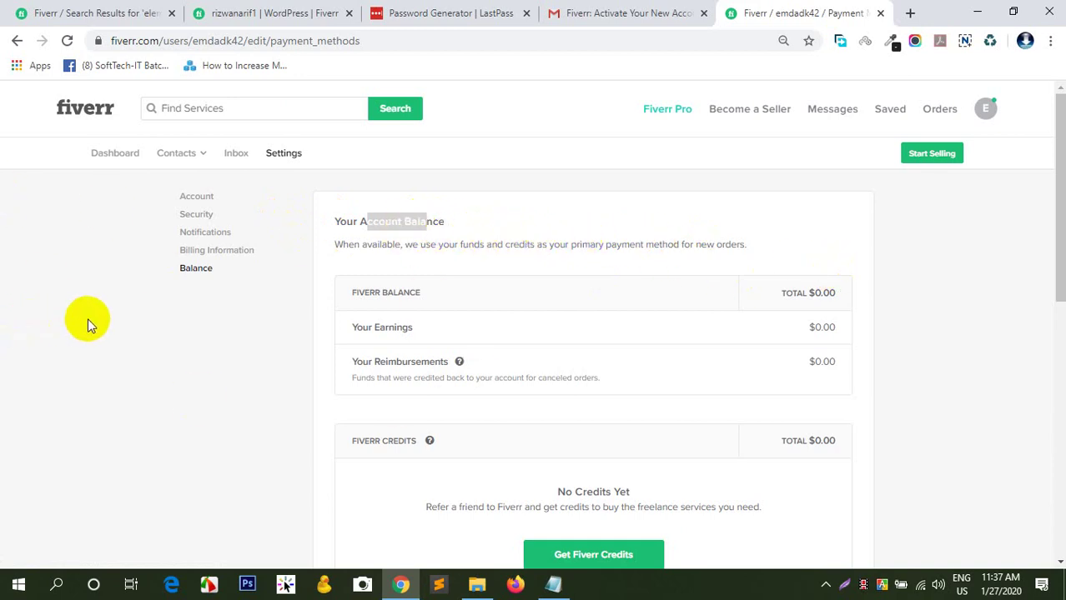
{"action": "left_click", "coordinate": [495, 226]}
{"action": "scroll", "coordinate": [517, 309], "scroll_direction": "down", "scroll_amount": 4}
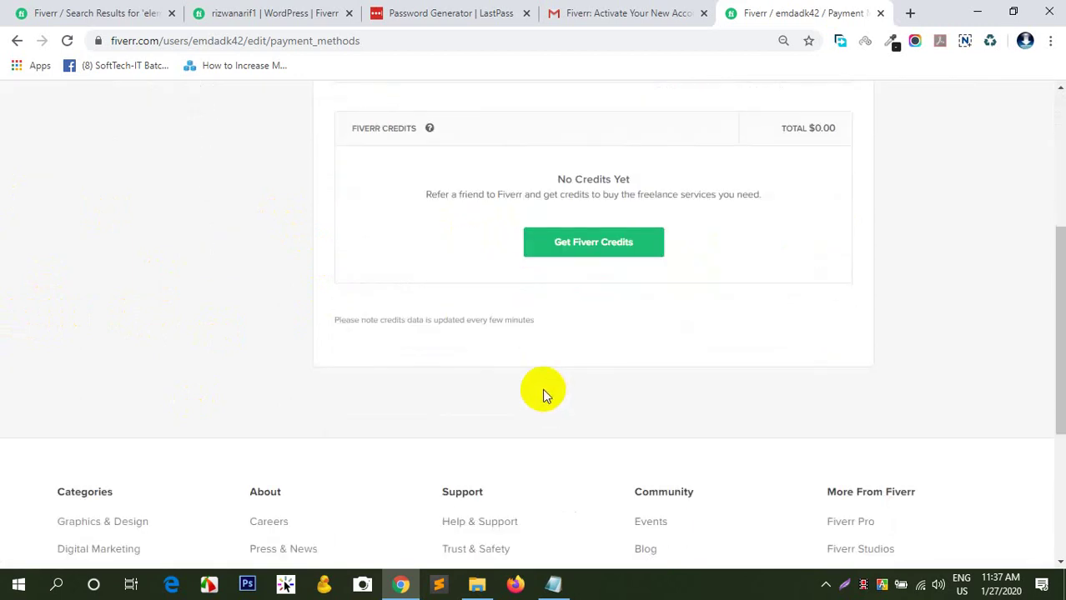
{"action": "scroll", "coordinate": [522, 313], "scroll_direction": "up", "scroll_amount": 4}
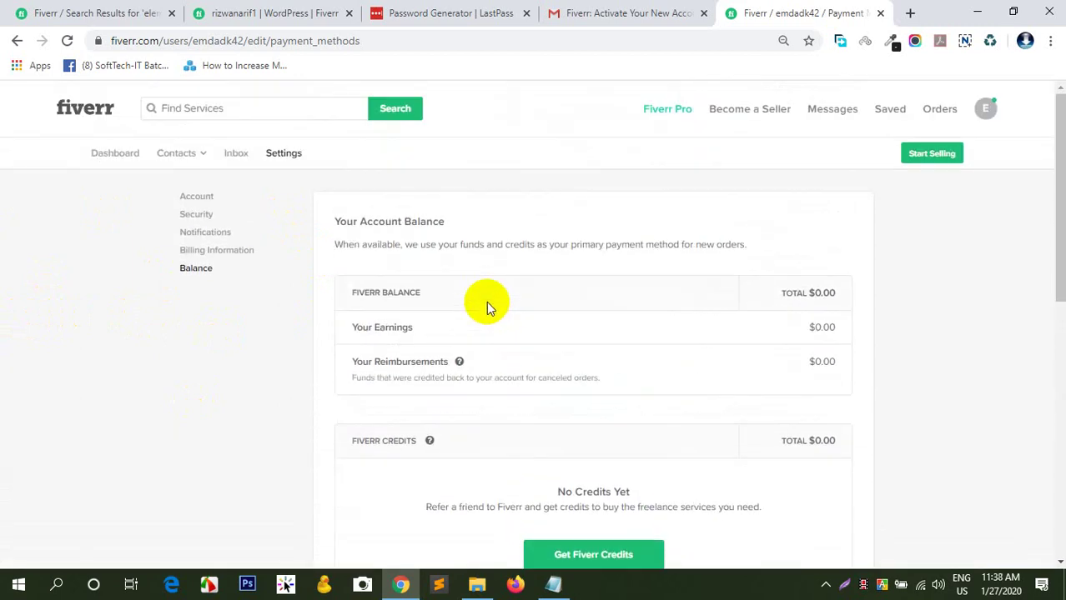
{"action": "scroll", "coordinate": [501, 334], "scroll_direction": "down", "scroll_amount": 2}
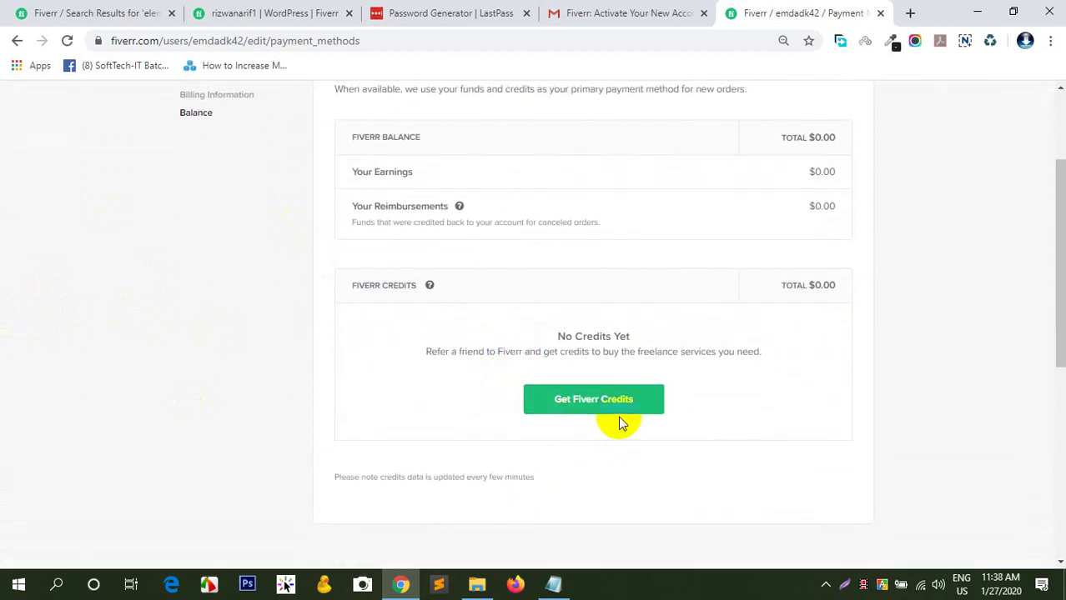
{"action": "scroll", "coordinate": [619, 417], "scroll_direction": "up", "scroll_amount": 2}
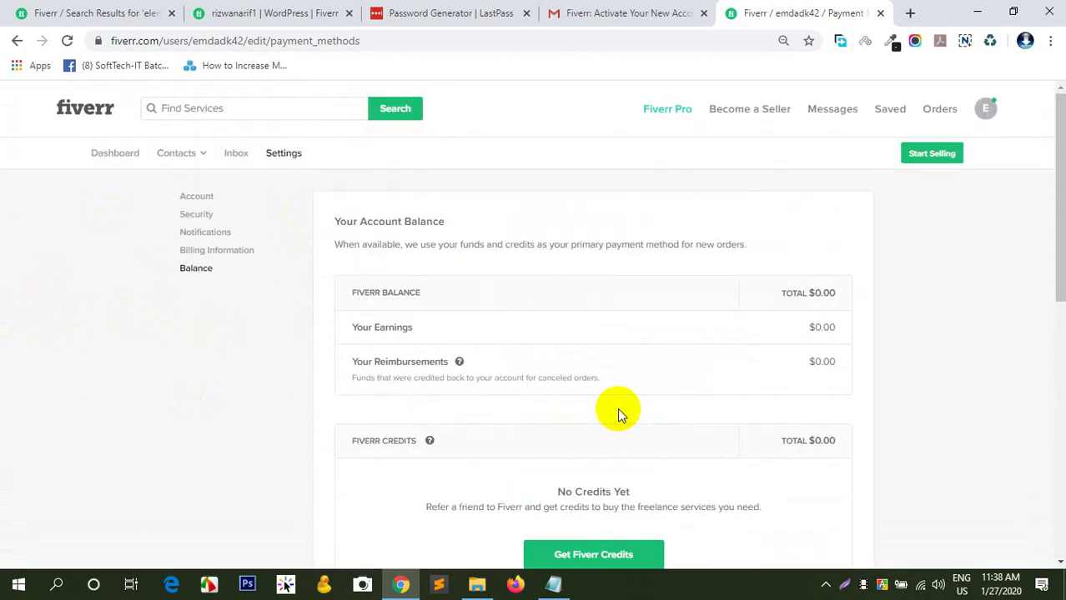
Show the avatar dropdown with Profile, Dashboard, Settings, Help & Support and Logout.
{"action": "left_click", "coordinate": [982, 112]}
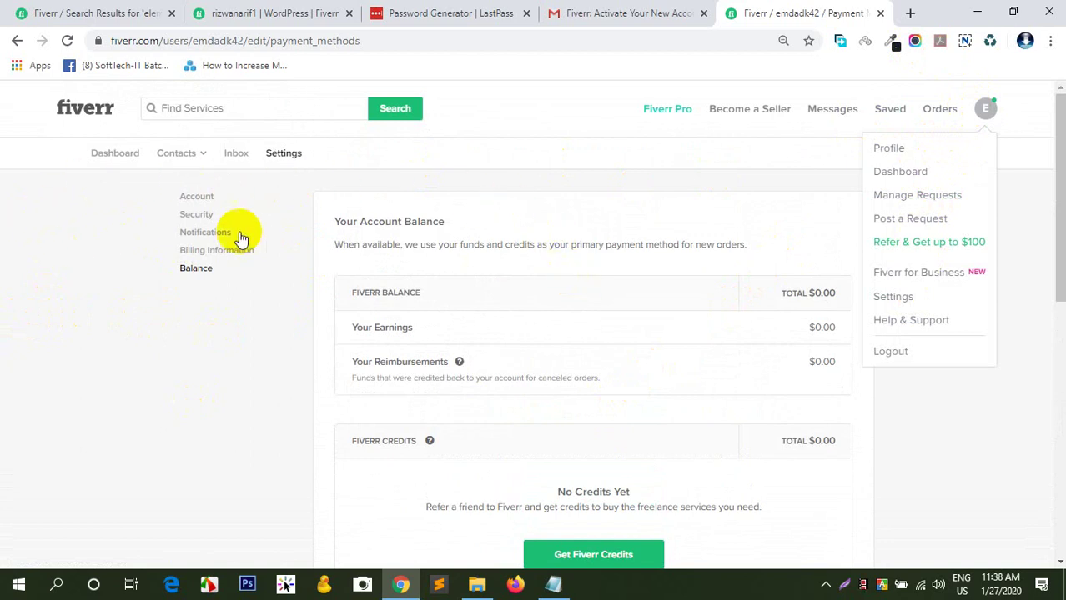
{"action": "scroll", "coordinate": [266, 476], "scroll_direction": "down", "scroll_amount": 5}
{"action": "scroll", "coordinate": [56, 357], "scroll_direction": "up", "scroll_amount": 5}
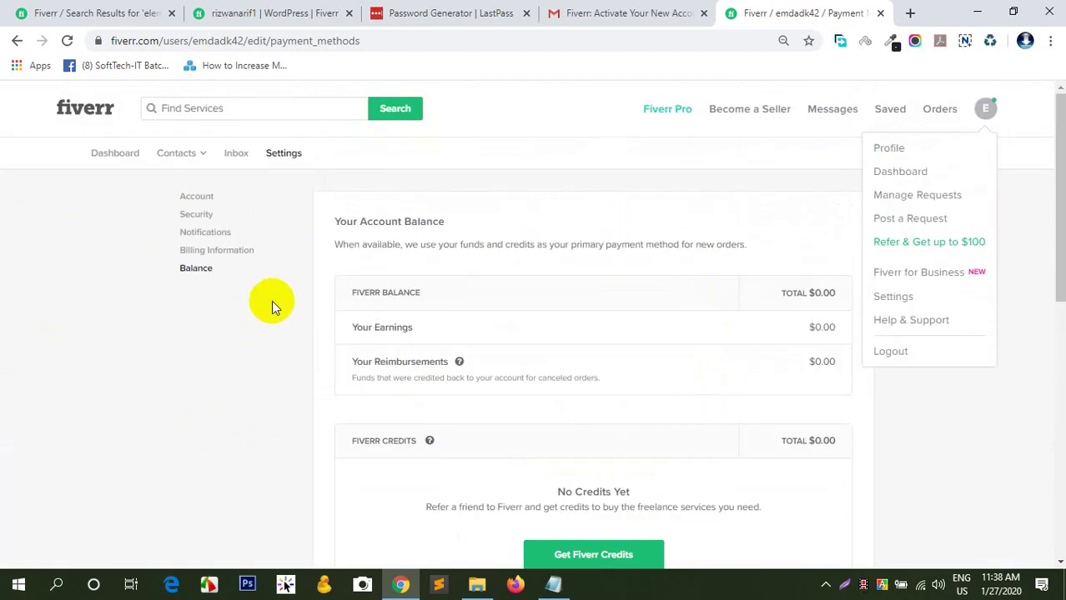
{"action": "scroll", "coordinate": [678, 464], "scroll_direction": "down", "scroll_amount": 5}
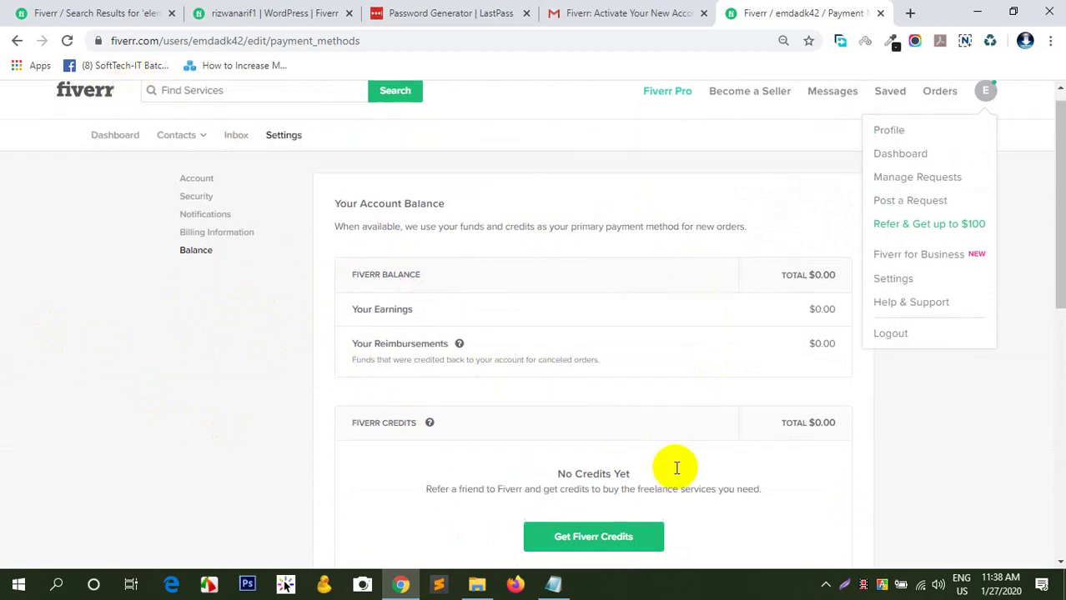
{"action": "scroll", "coordinate": [706, 493], "scroll_direction": "up", "scroll_amount": 5}
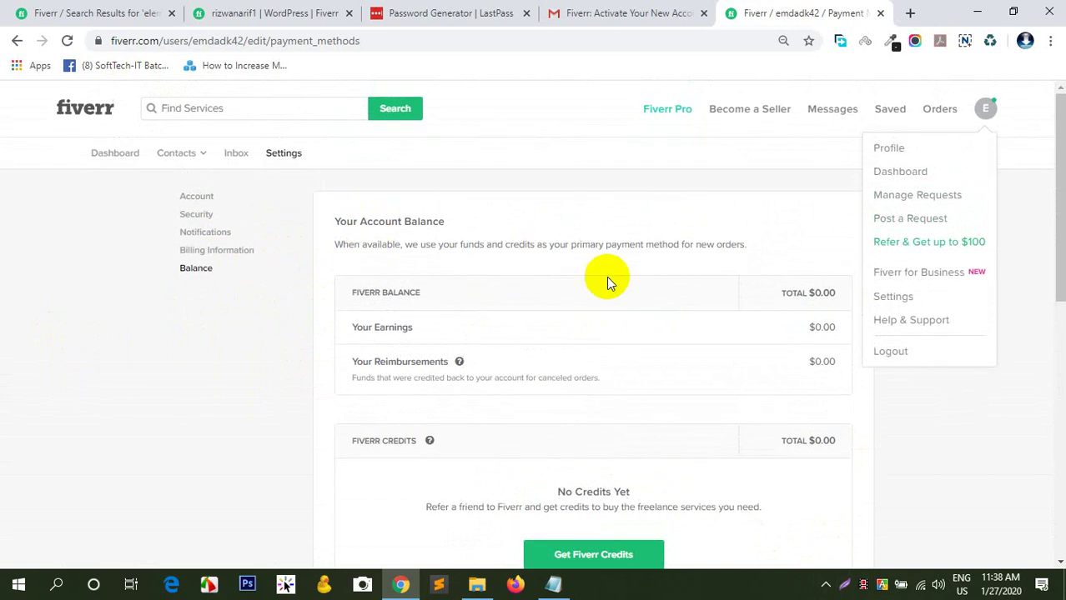
{"action": "left_click", "coordinate": [982, 106]}
{"action": "left_click", "coordinate": [979, 108]}
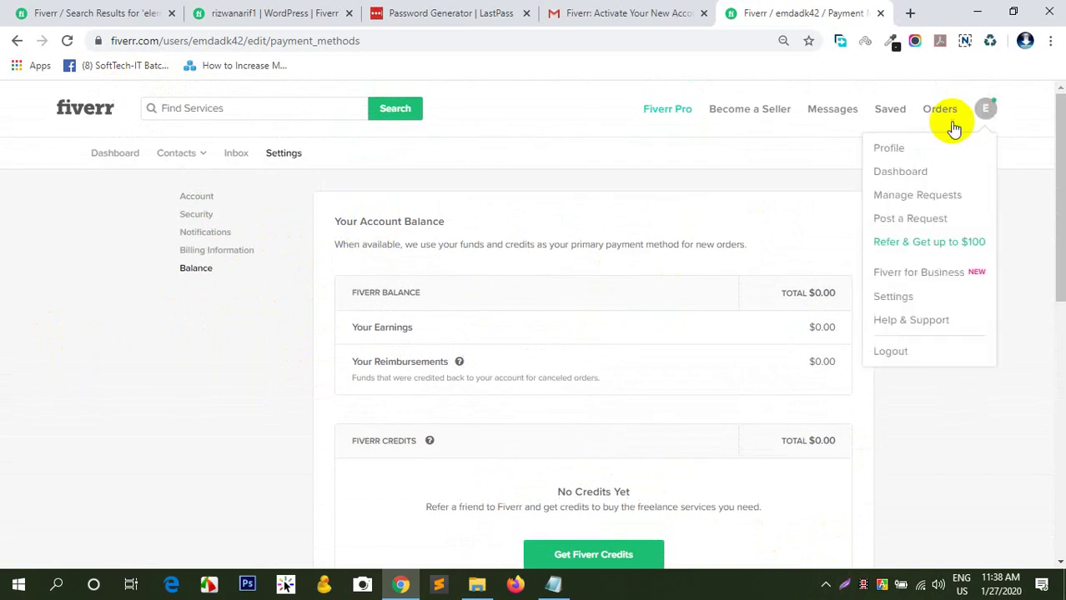
Open the Profile page and scroll through the Description, Languages, Education and Certification sections.
{"action": "left_click", "coordinate": [888, 149]}
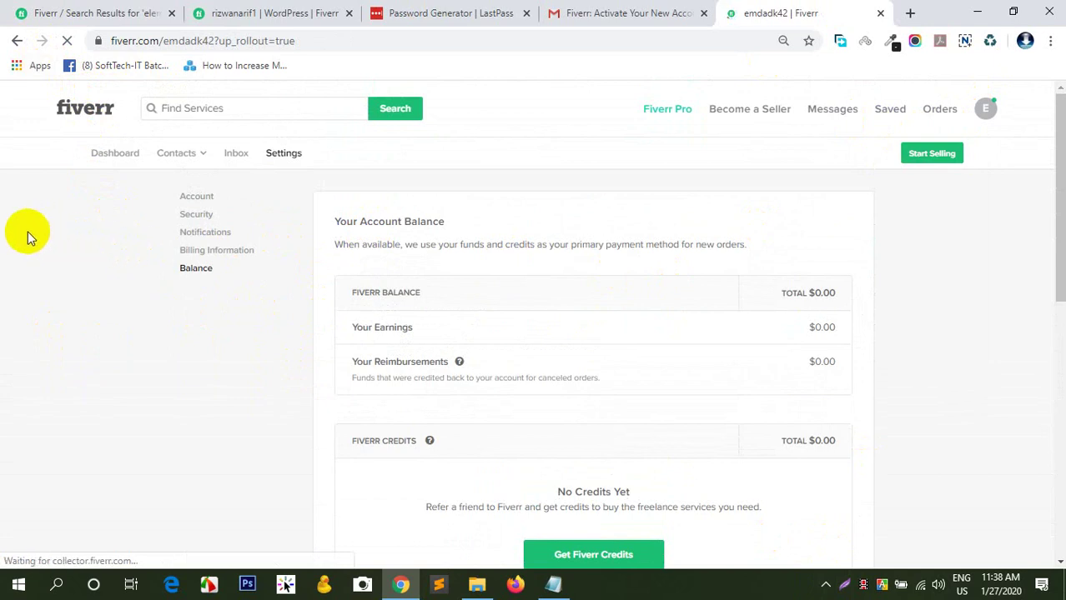
{"action": "scroll", "coordinate": [230, 342], "scroll_direction": "down", "scroll_amount": 6}
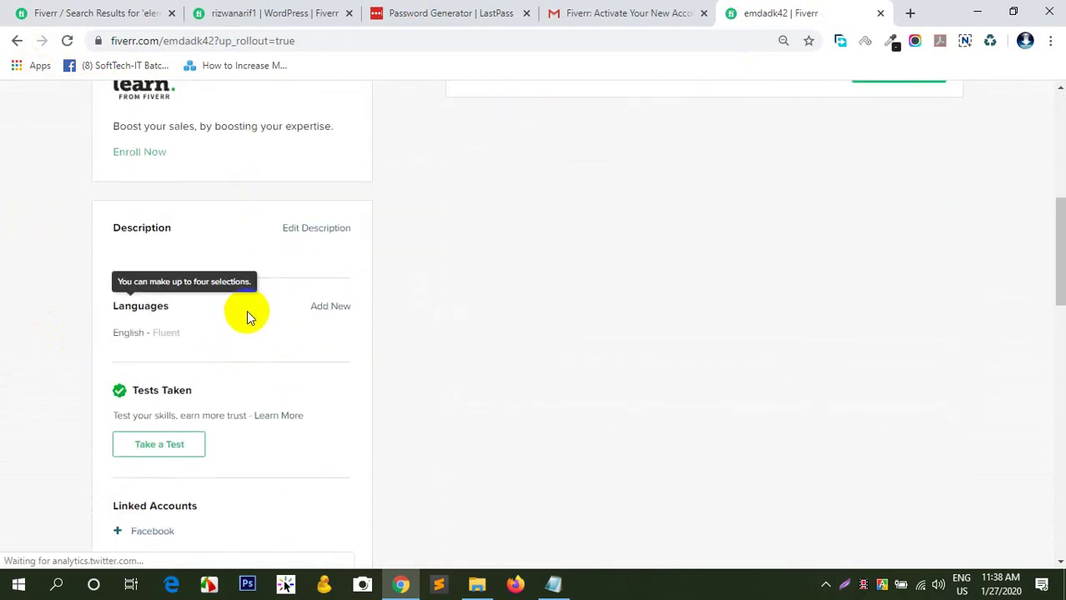
{"action": "scroll", "coordinate": [259, 343], "scroll_direction": "down", "scroll_amount": 5}
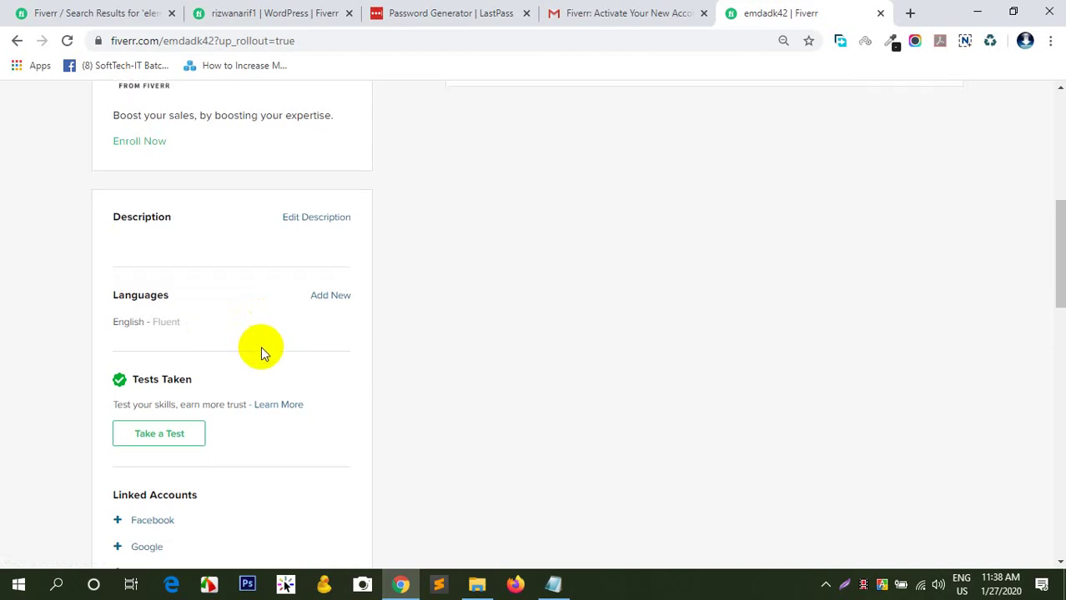
{"action": "scroll", "coordinate": [261, 354], "scroll_direction": "down", "scroll_amount": 5}
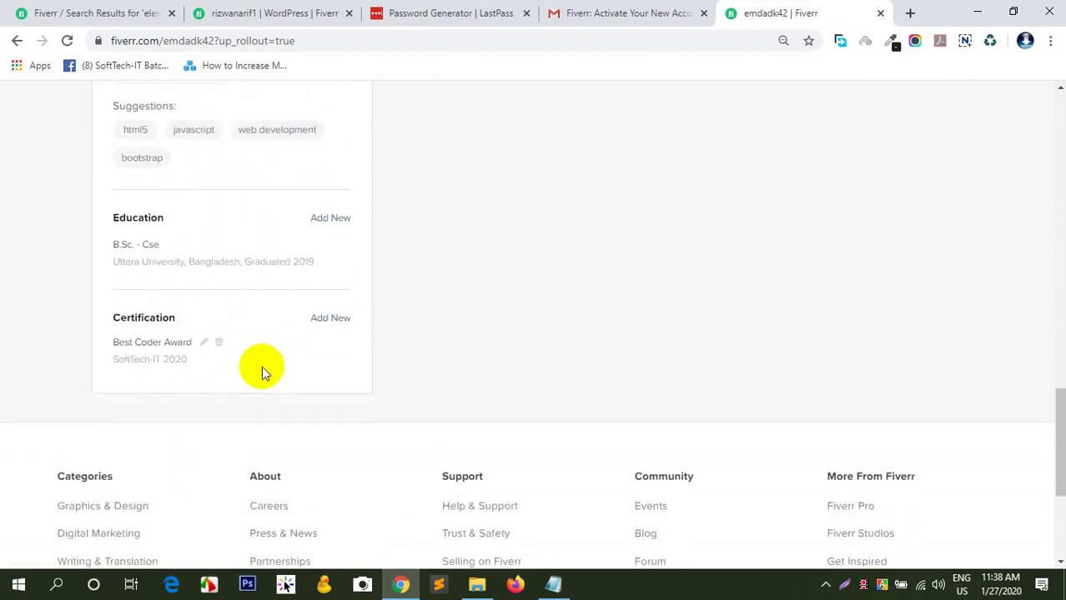
{"action": "scroll", "coordinate": [262, 371], "scroll_direction": "up", "scroll_amount": 7}
{"action": "scroll", "coordinate": [261, 368], "scroll_direction": "up", "scroll_amount": 5}
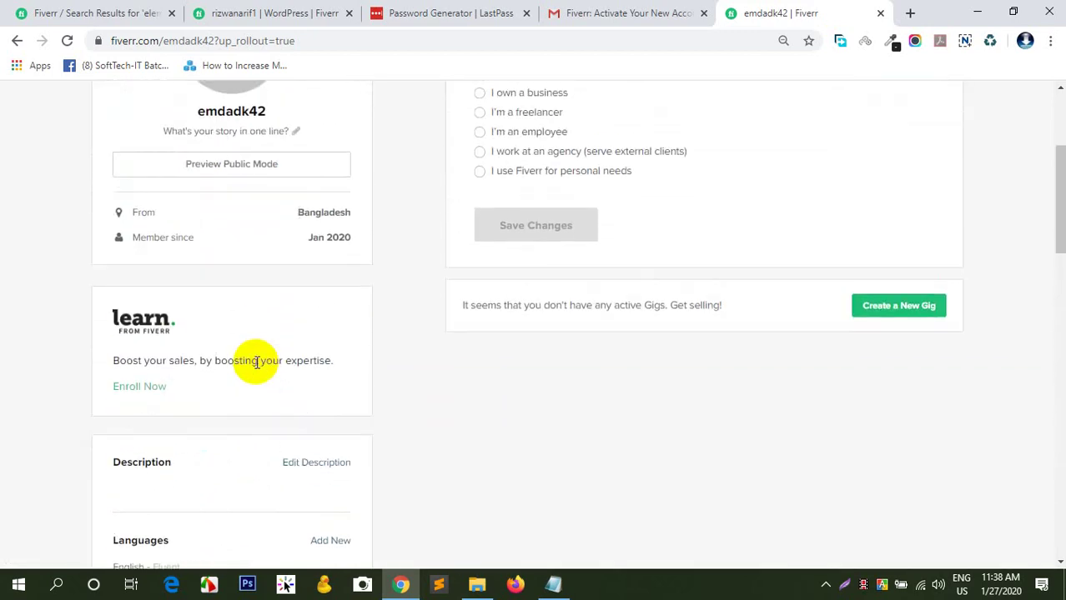
{"action": "scroll", "coordinate": [254, 394], "scroll_direction": "down", "scroll_amount": 1}
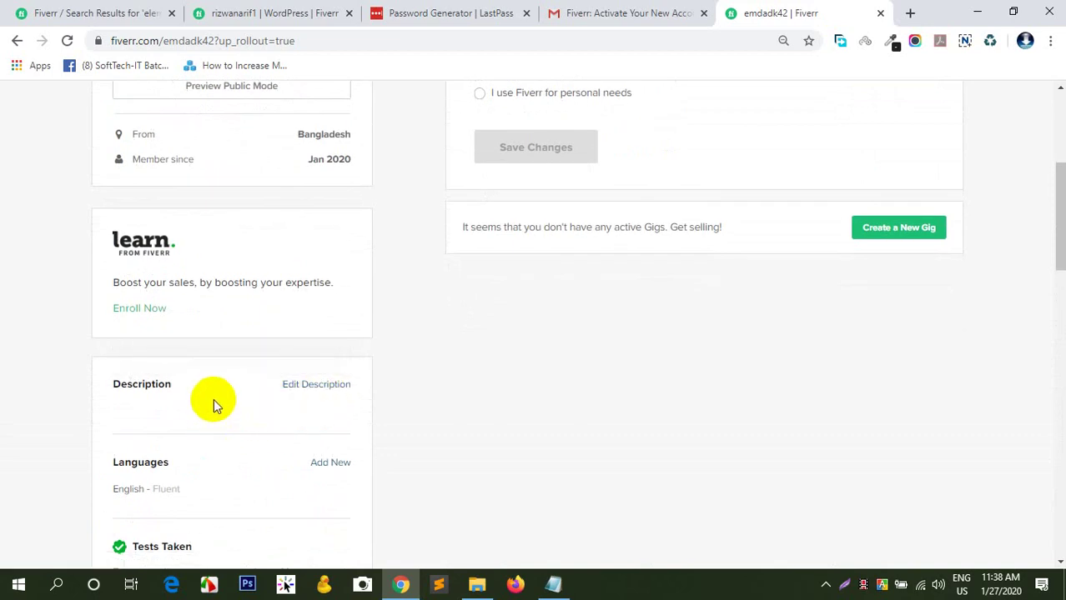
Open the description editor, then close it, leaving the description empty.
{"action": "left_click", "coordinate": [305, 385]}
{"action": "scroll", "coordinate": [231, 450], "scroll_direction": "down", "scroll_amount": 2}
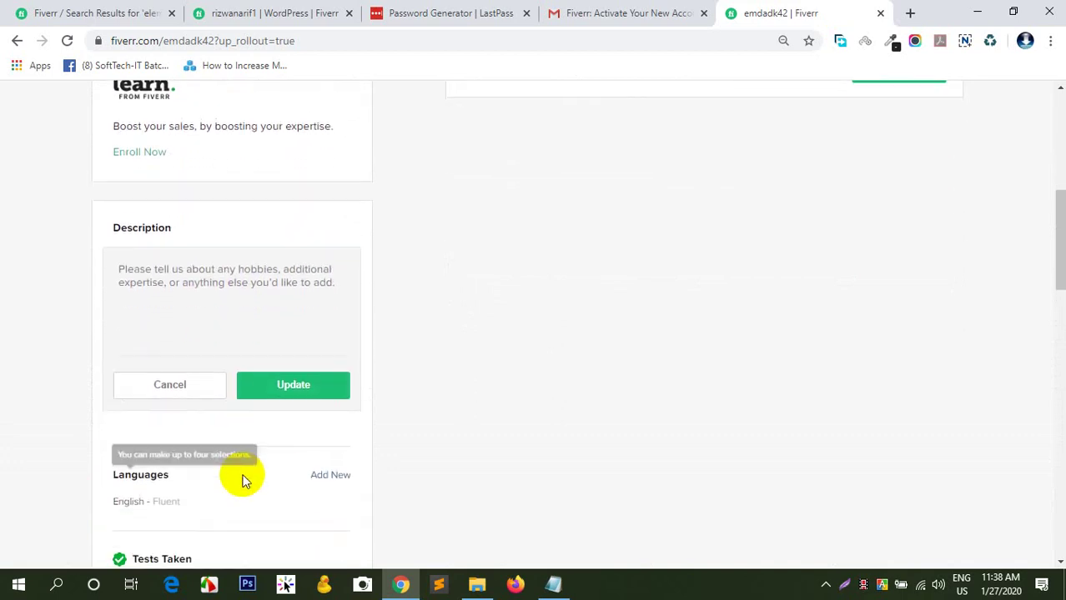
{"action": "left_click", "coordinate": [289, 390]}
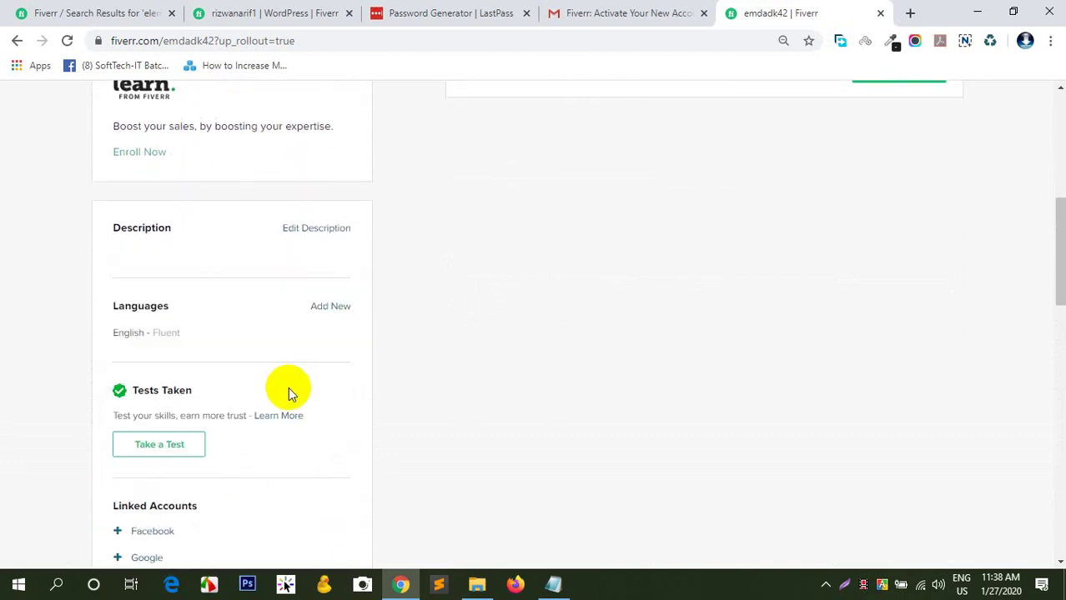